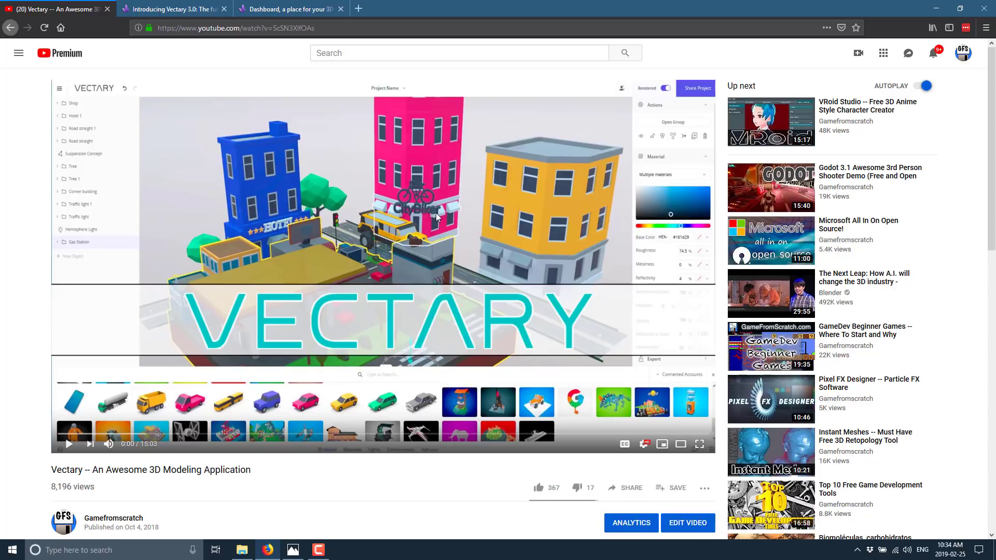
# Step: Switch to the 'Introducing Vectary 3.0' article tab and jump to the top of the page
pyautogui.hotkey('ctrl', 'Tab')
pyautogui.press('Home')
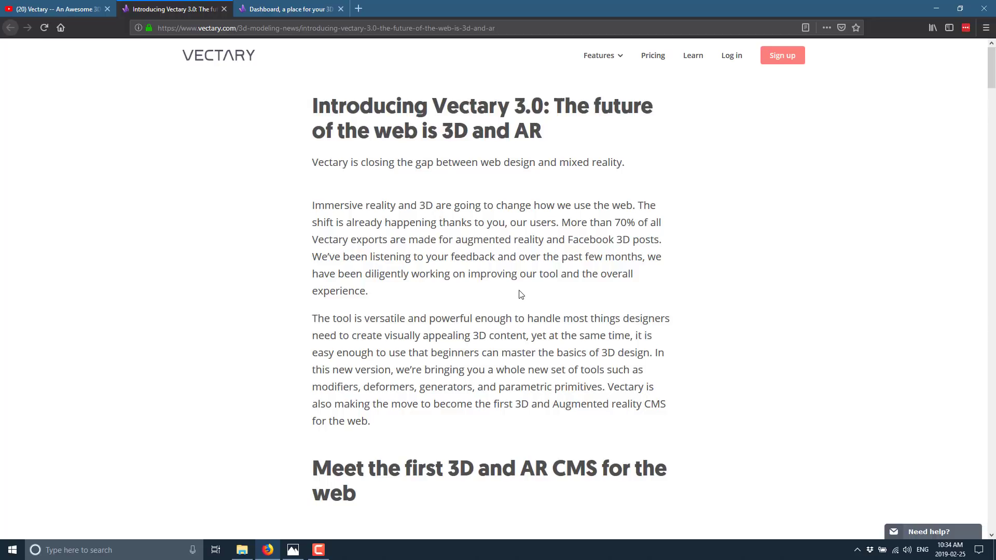
# Step: Scroll the article down to 'Parametric Primitives you can change at any time' and its subdividing-sphere demo
pyautogui.scroll(-5, 521, 295)
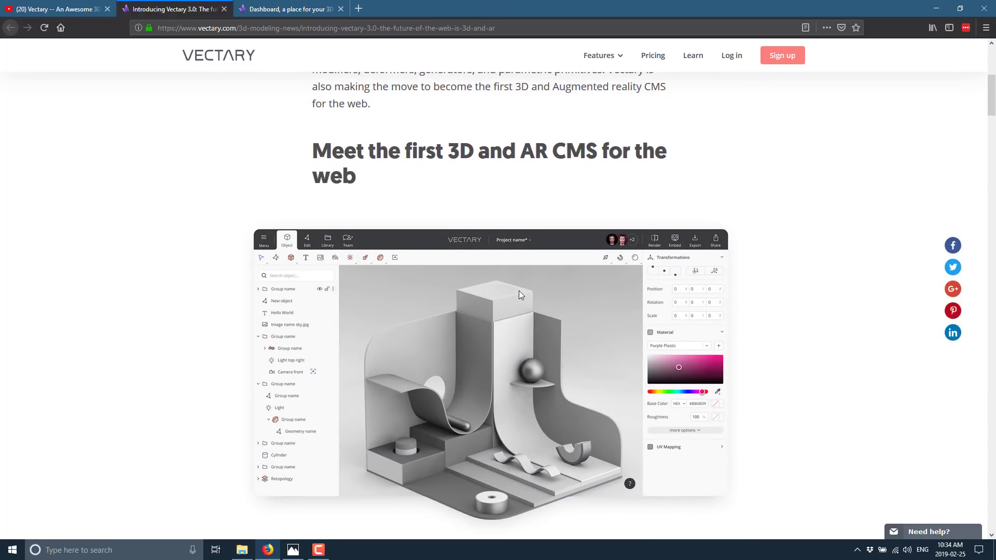
pyautogui.scroll(-4, 541, 296)
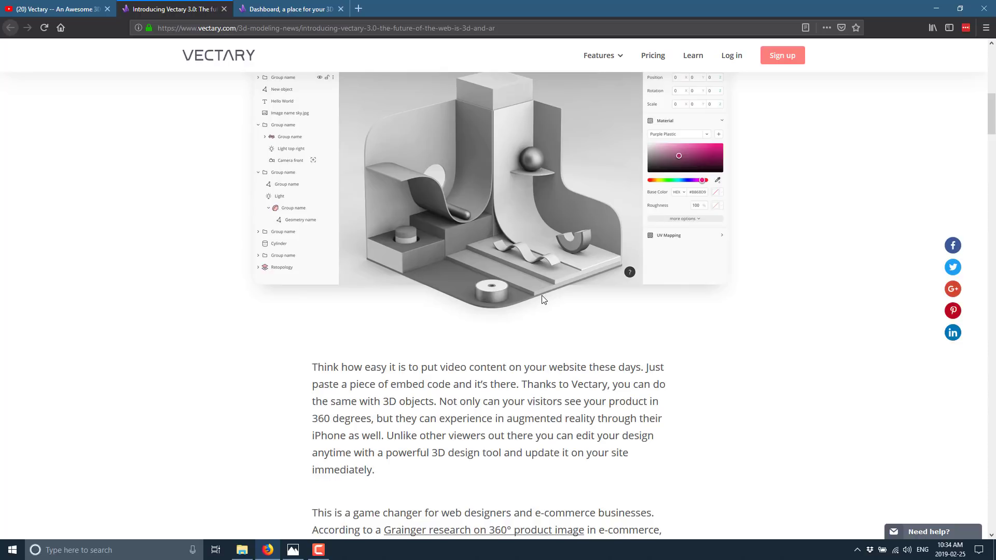
pyautogui.scroll(-5, 603, 322)
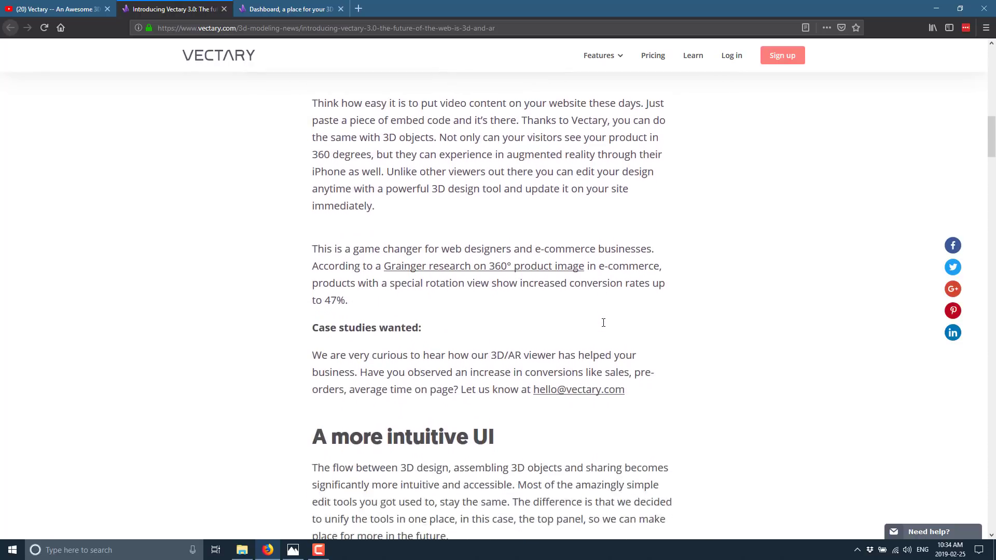
pyautogui.scroll(-5, 603, 322)
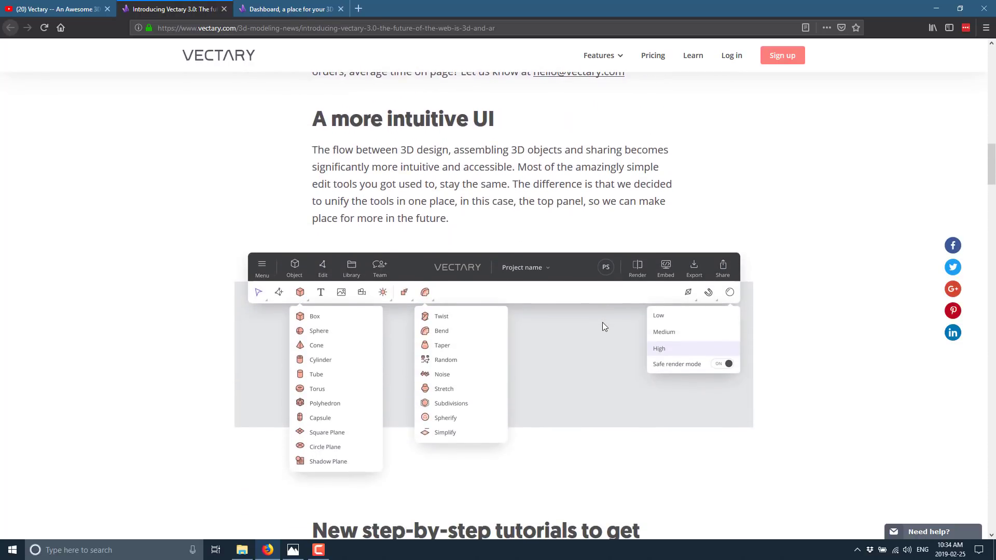
pyautogui.scroll(-3, 602, 322)
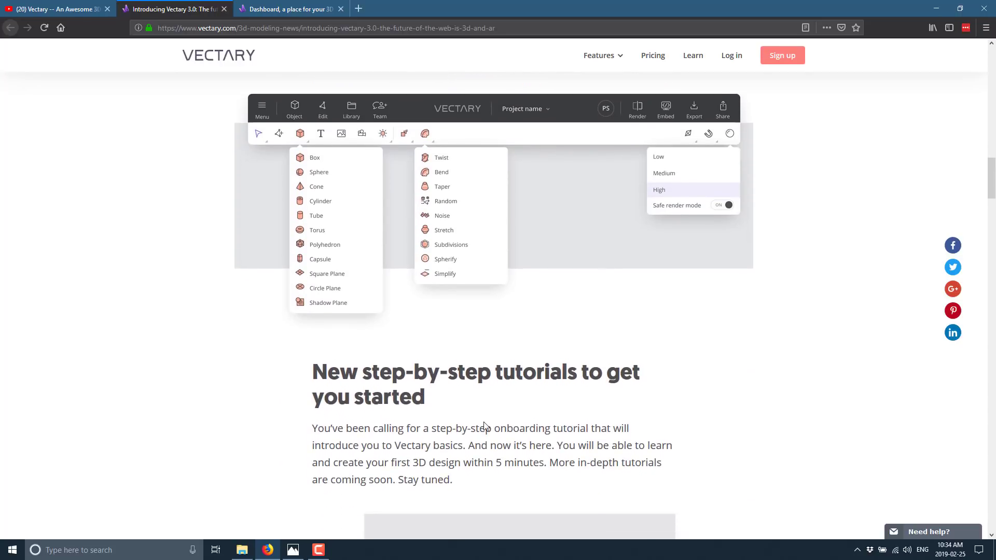
pyautogui.scroll(-6, 567, 398)
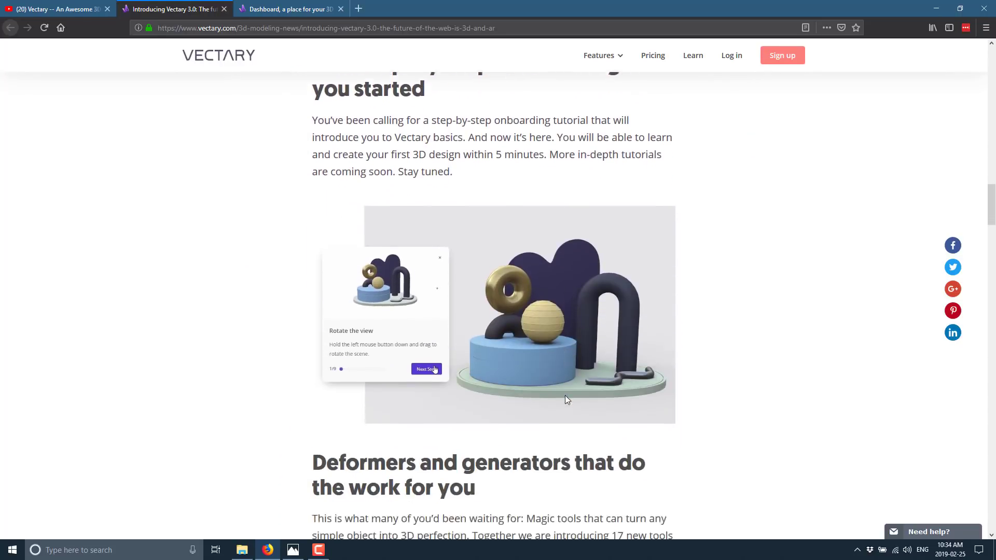
pyautogui.scroll(-6, 565, 395)
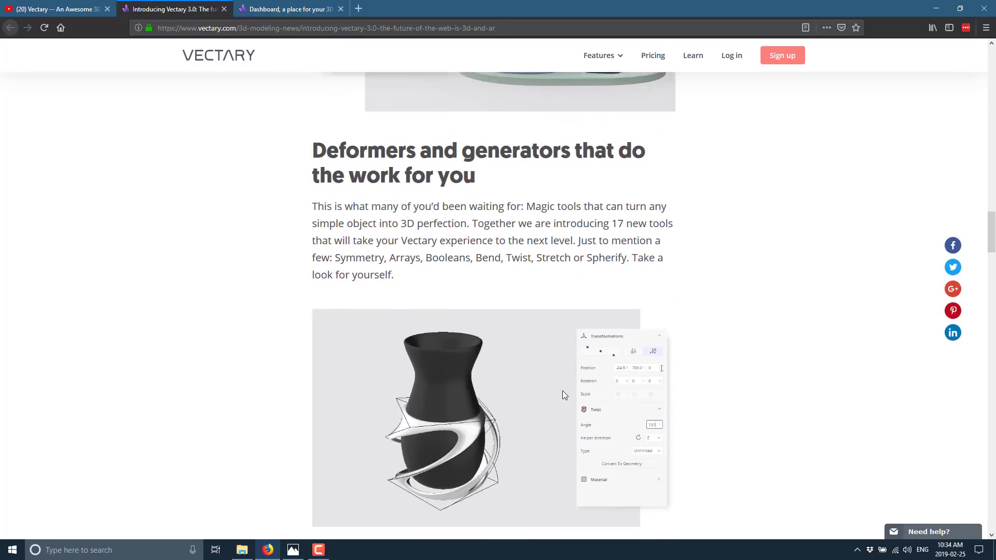
pyautogui.scroll(-1, 562, 390)
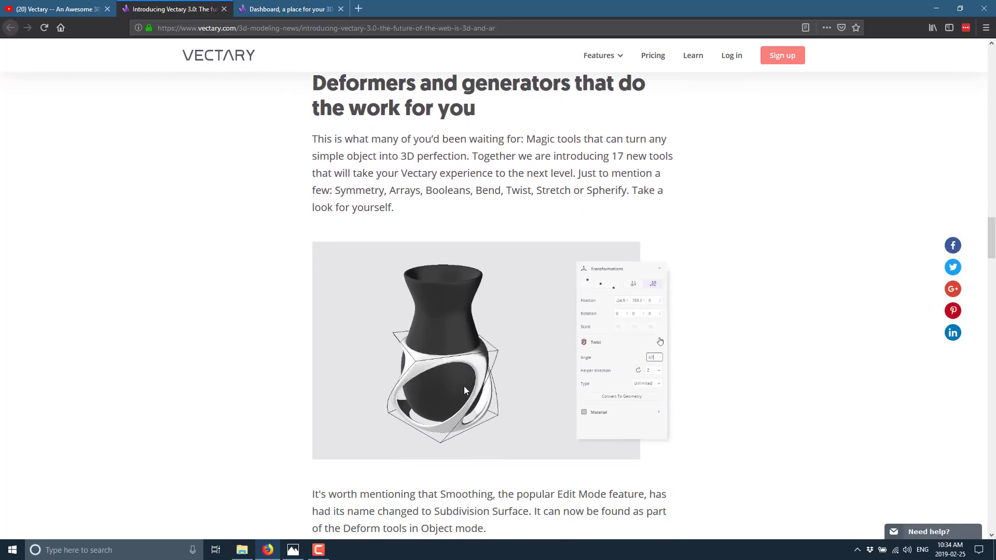
pyautogui.scroll(-1, 464, 386)
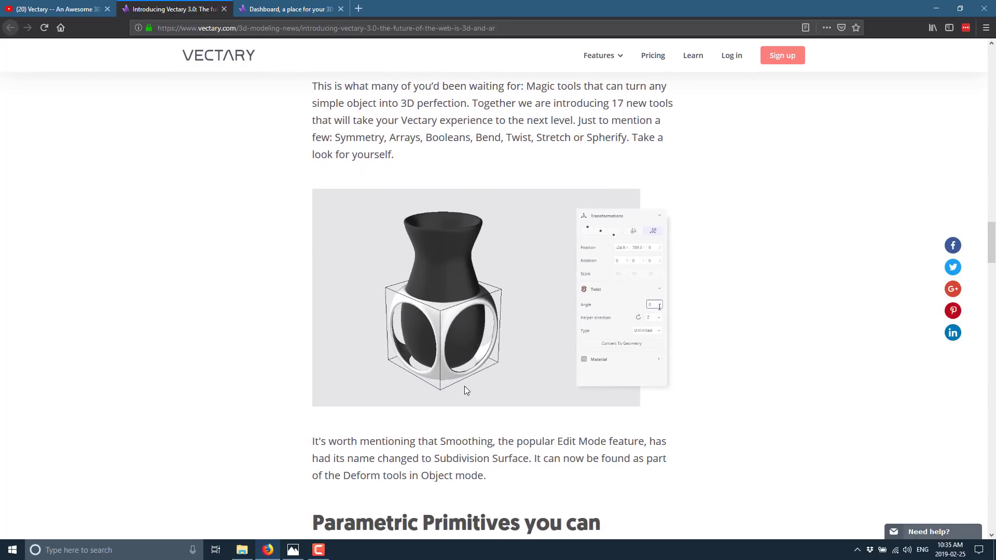
pyautogui.scroll(-5, 465, 389)
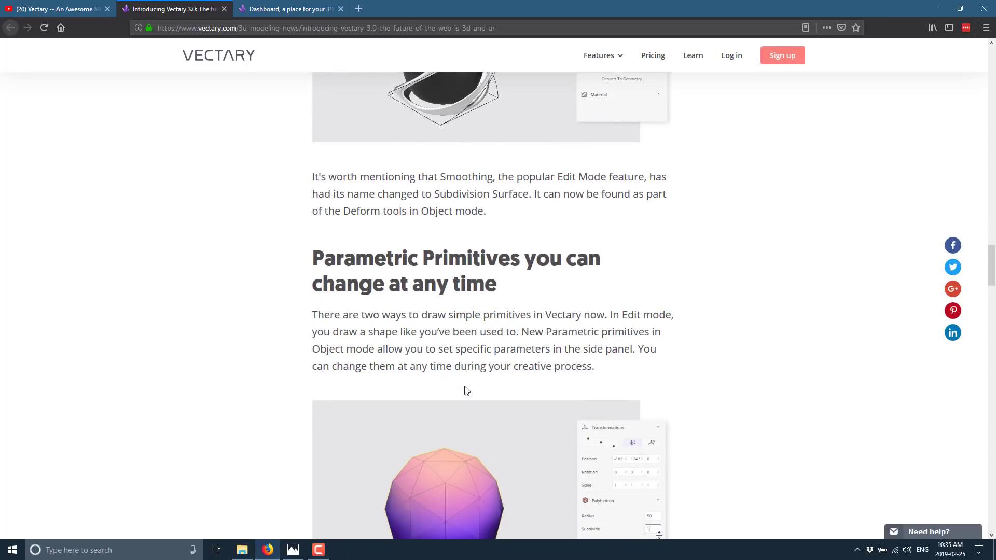
pyautogui.scroll(-3, 465, 390)
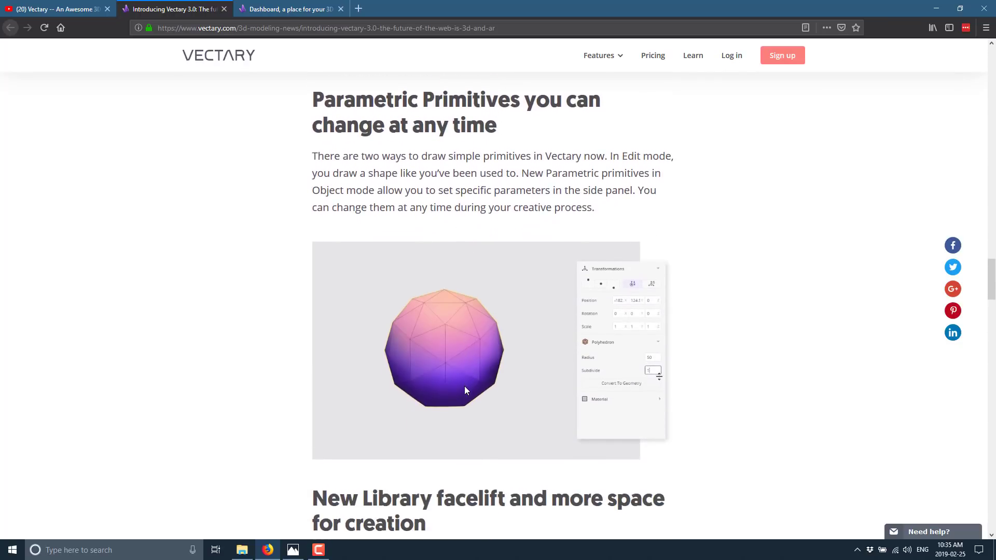
pyautogui.scroll(-1, 465, 390)
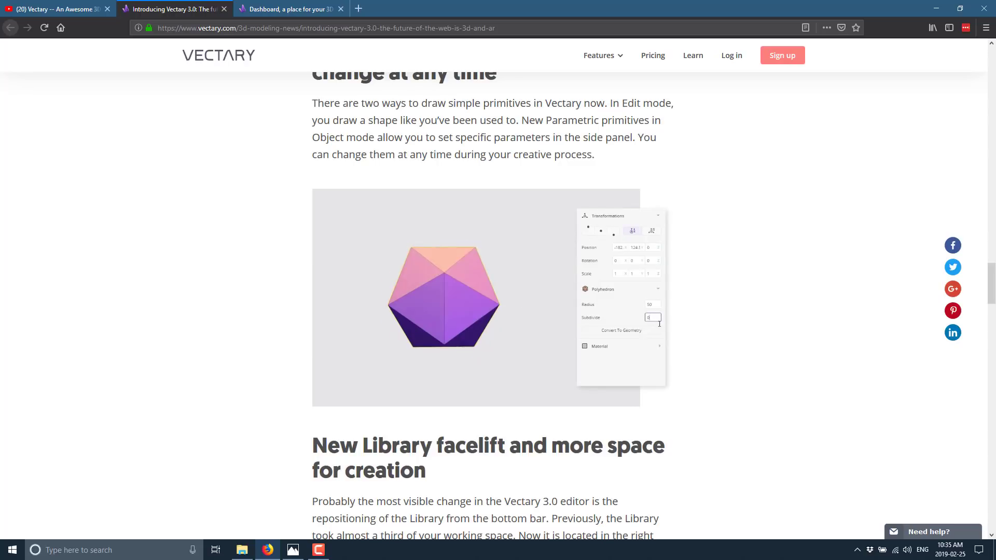
pyautogui.press('F10')
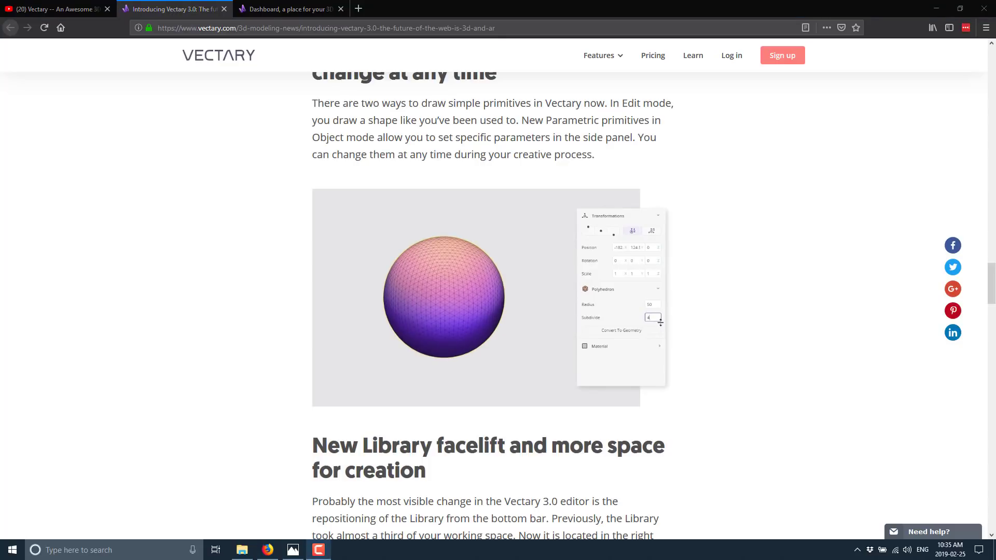
# Step: Scroll past the Library, Dark mode and subscription sections to the Free $0 and Premium $9 cards
pyautogui.scroll(-5, 655, 284)
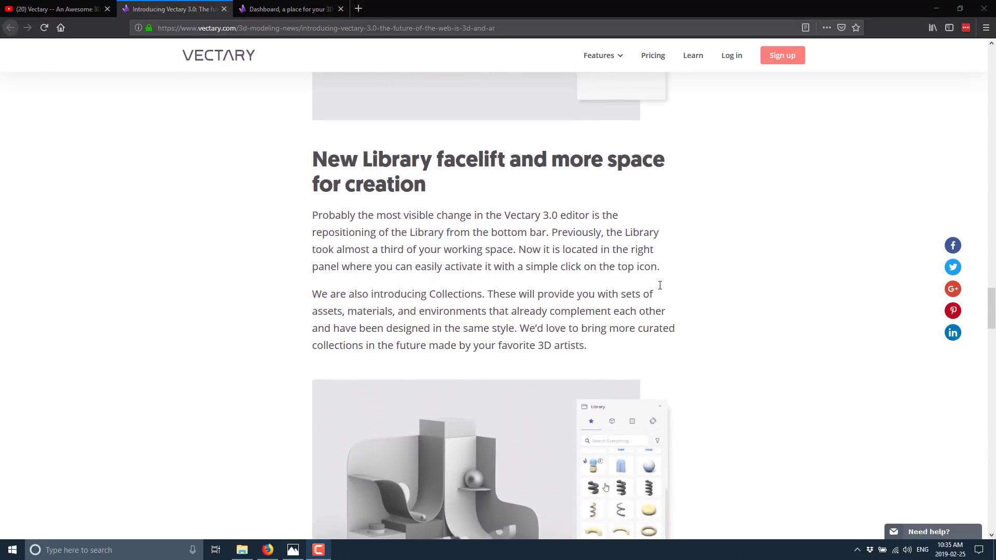
pyautogui.scroll(-2, 655, 284)
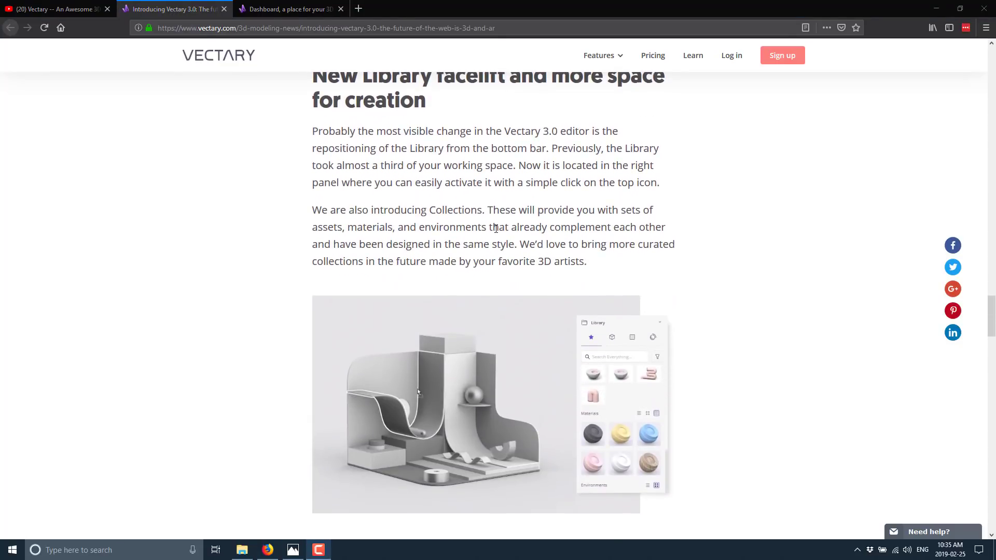
pyautogui.scroll(-3, 496, 228)
pyautogui.scroll(-4, 633, 287)
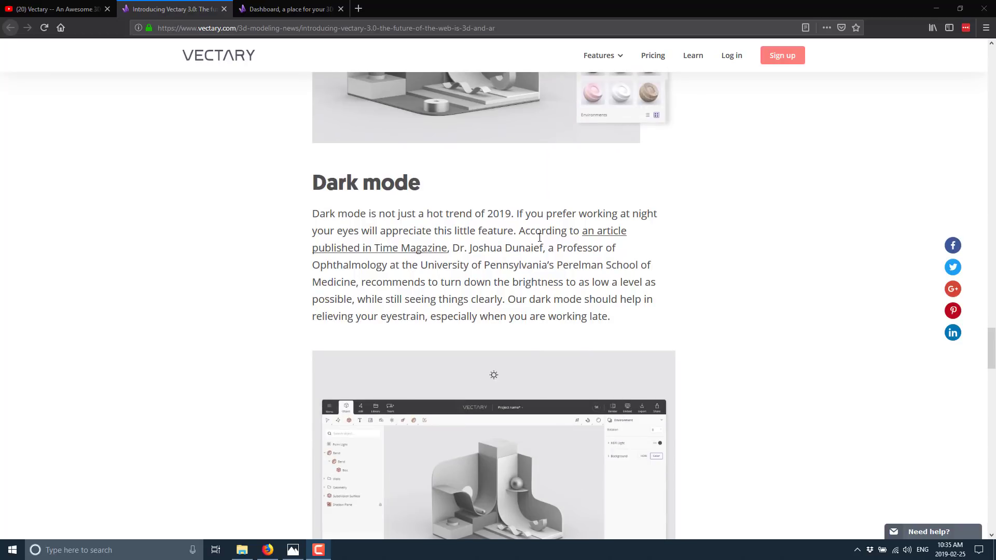
pyautogui.scroll(-3, 630, 292)
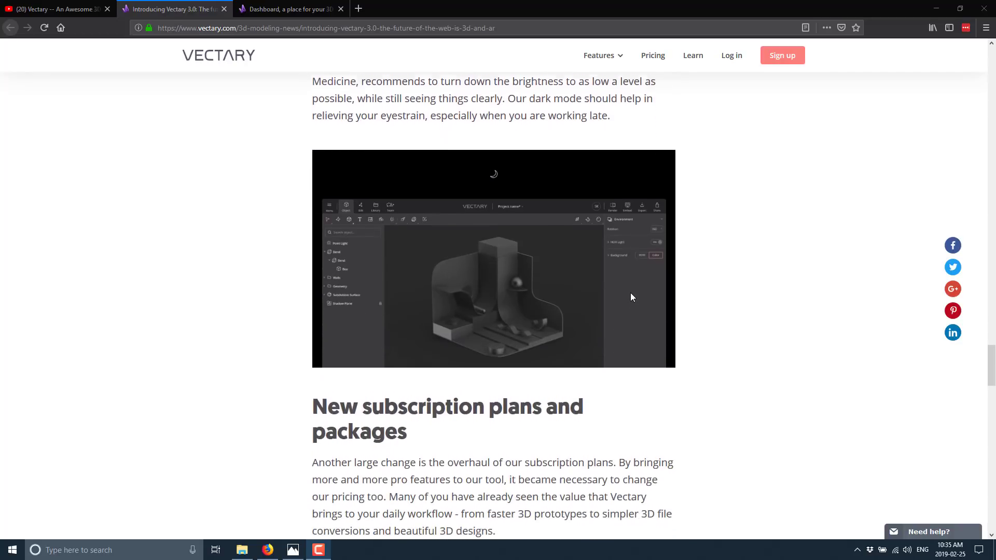
pyautogui.scroll(-2, 631, 294)
pyautogui.scroll(-4, 631, 297)
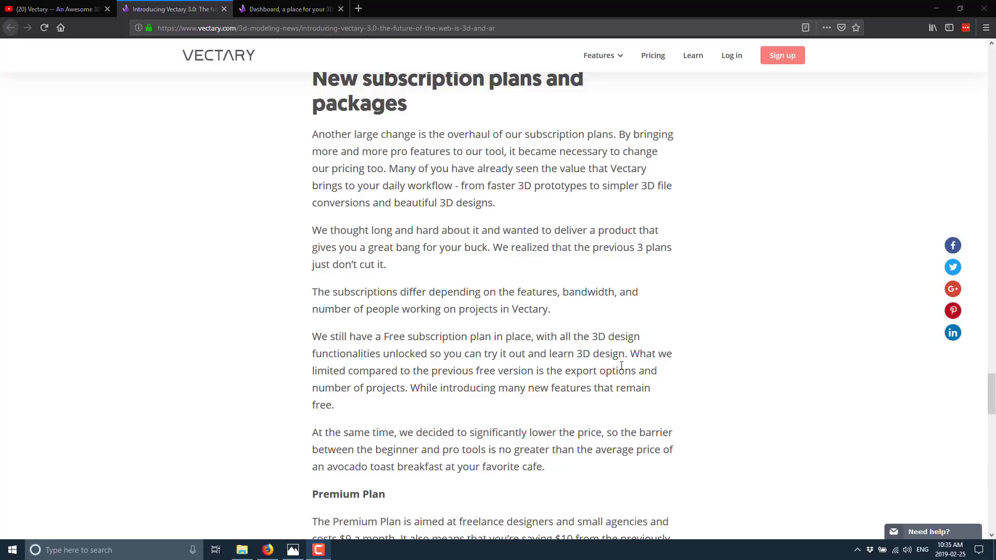
pyautogui.scroll(-4, 622, 366)
pyautogui.scroll(-3, 620, 367)
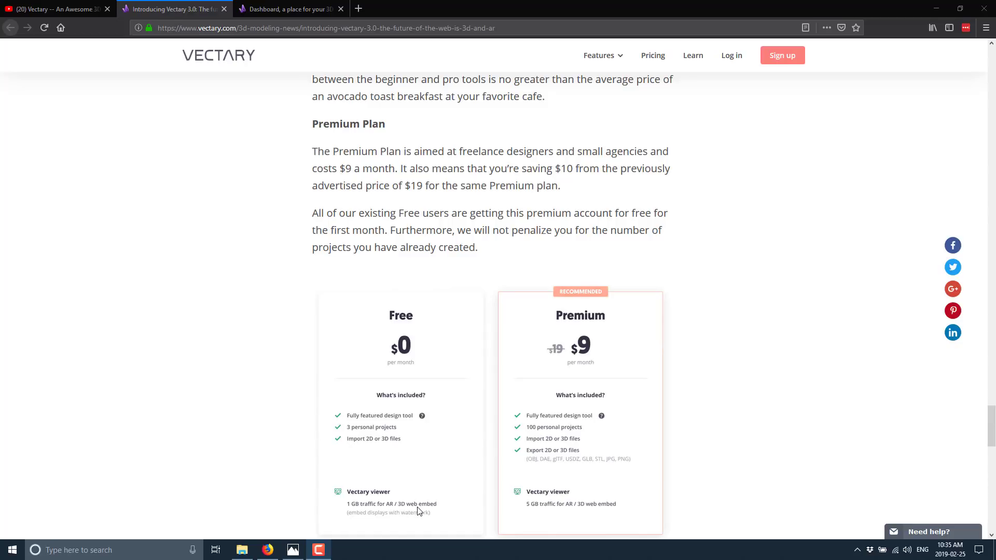
# Step: Scroll to the Premium Plan paragraph ($9 monthly, first month free) before the Studio and Company packages
pyautogui.scroll(-1, 420, 495)
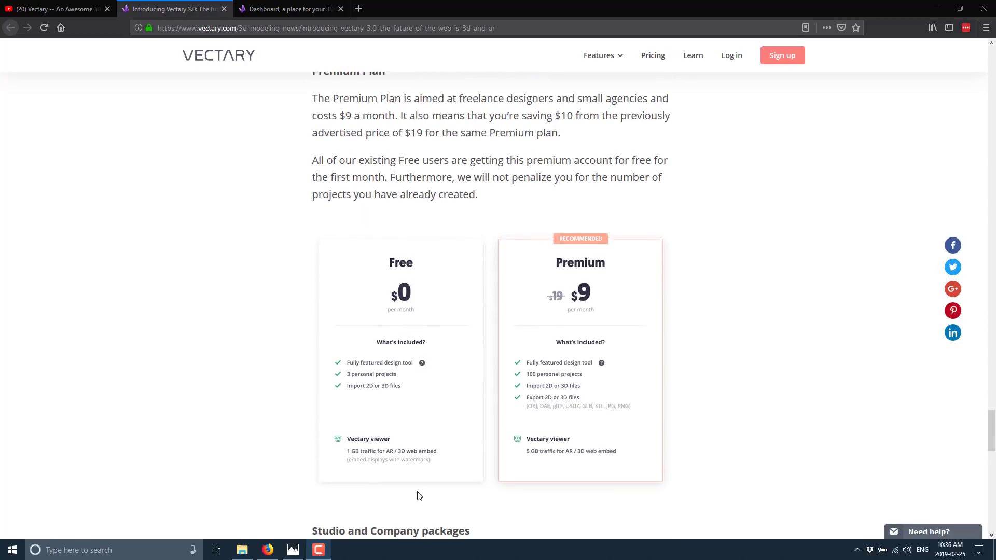
pyautogui.scroll(-1, 420, 495)
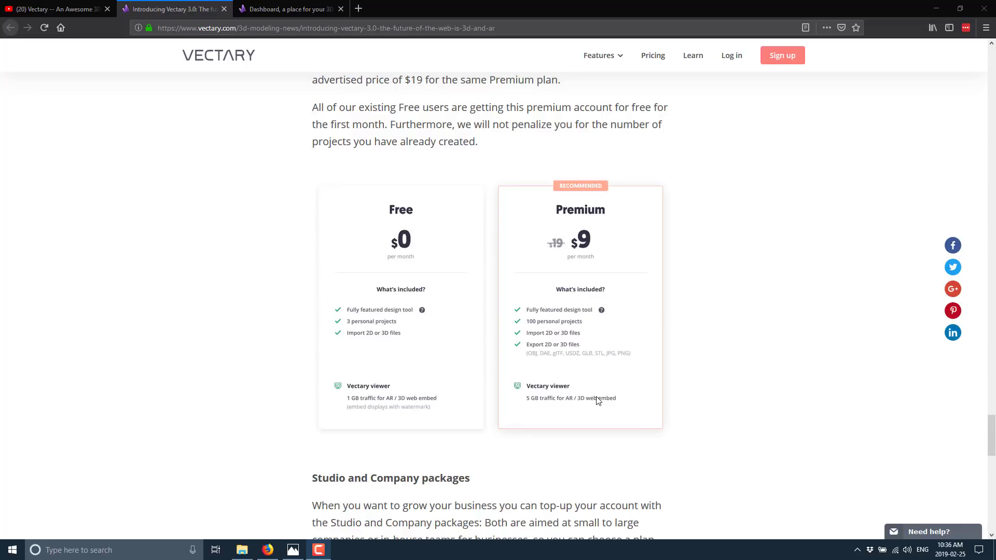
pyautogui.scroll(-5, 598, 400)
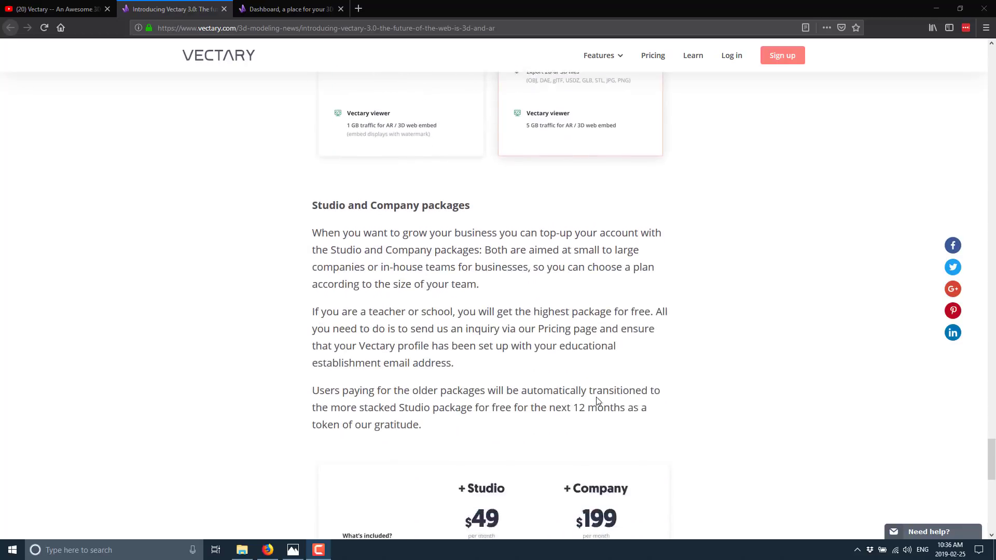
pyautogui.scroll(-3, 598, 400)
pyautogui.scroll(-1, 621, 328)
pyautogui.scroll(-2, 621, 327)
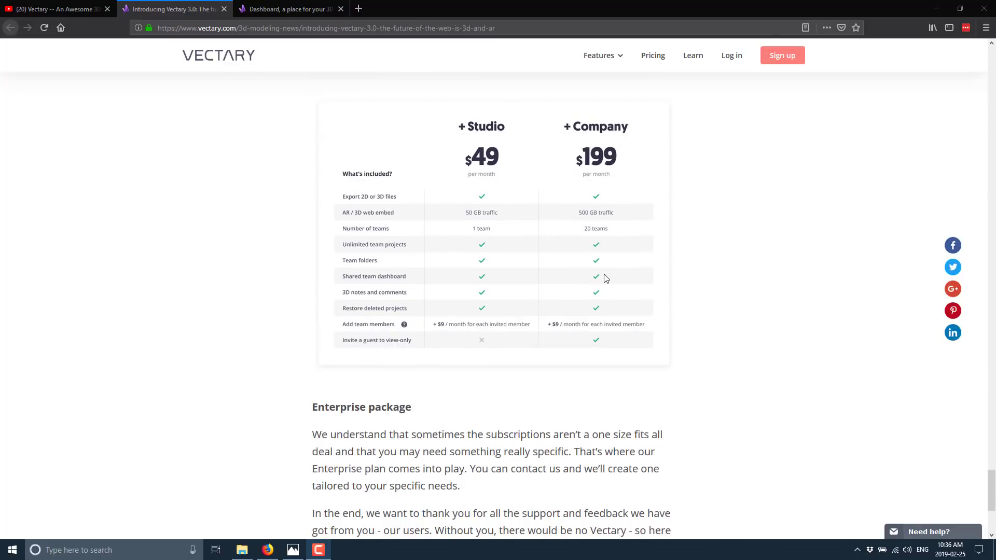
pyautogui.scroll(-1, 606, 279)
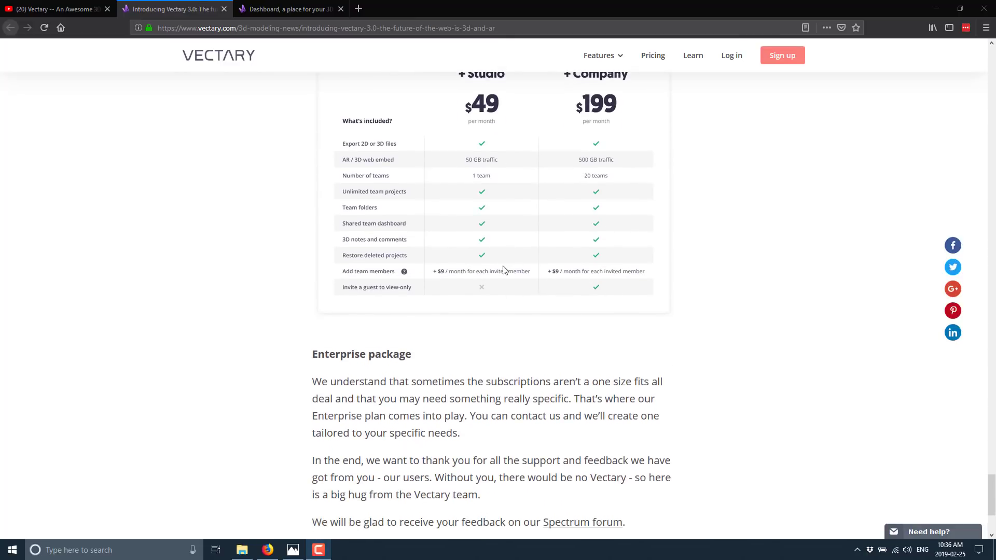
pyautogui.scroll(9, 518, 289)
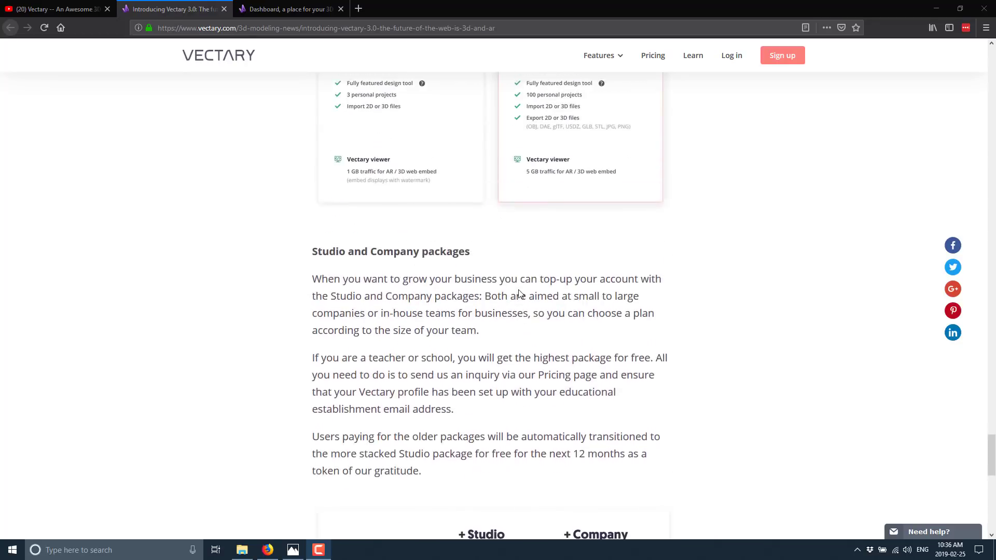
pyautogui.scroll(5, 518, 290)
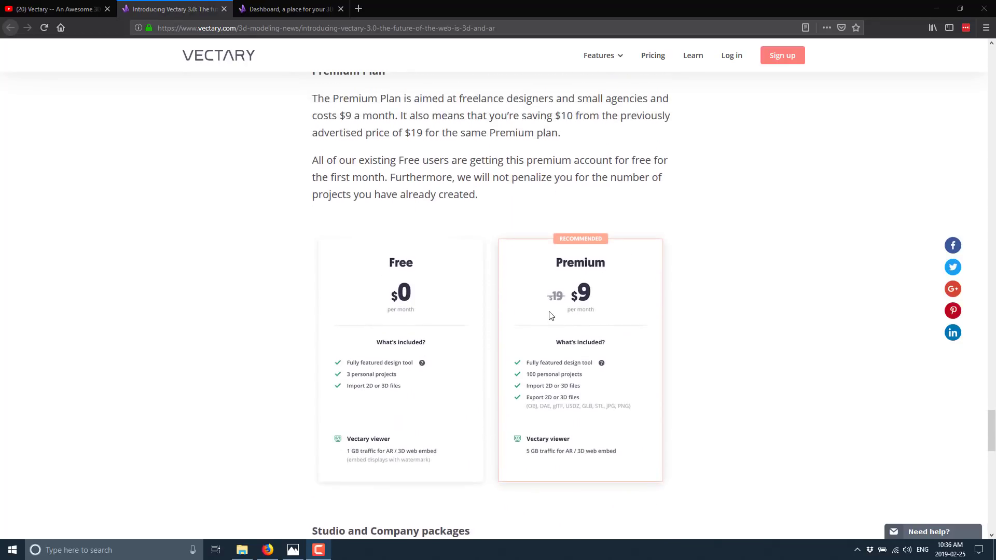
pyautogui.scroll(1, 551, 315)
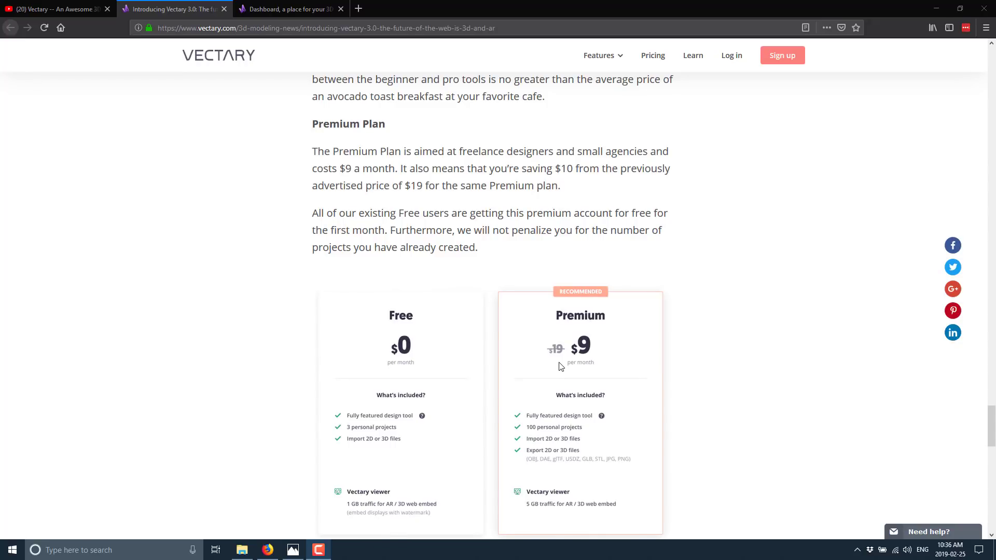
pyautogui.scroll(-1, 560, 366)
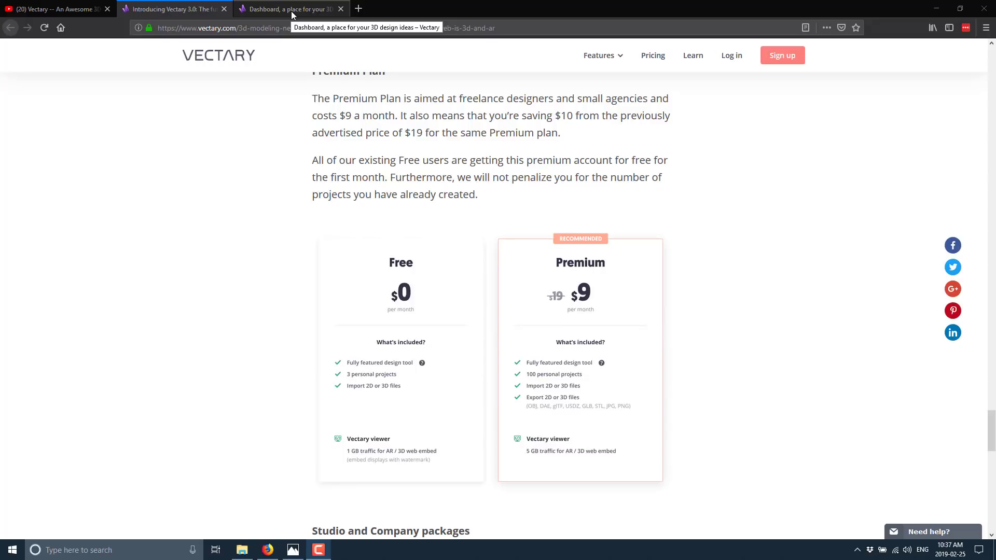
# Step: Create a new empty project from the Dashboard and turn on Dark Mode in Settings
pyautogui.click(291, 11)
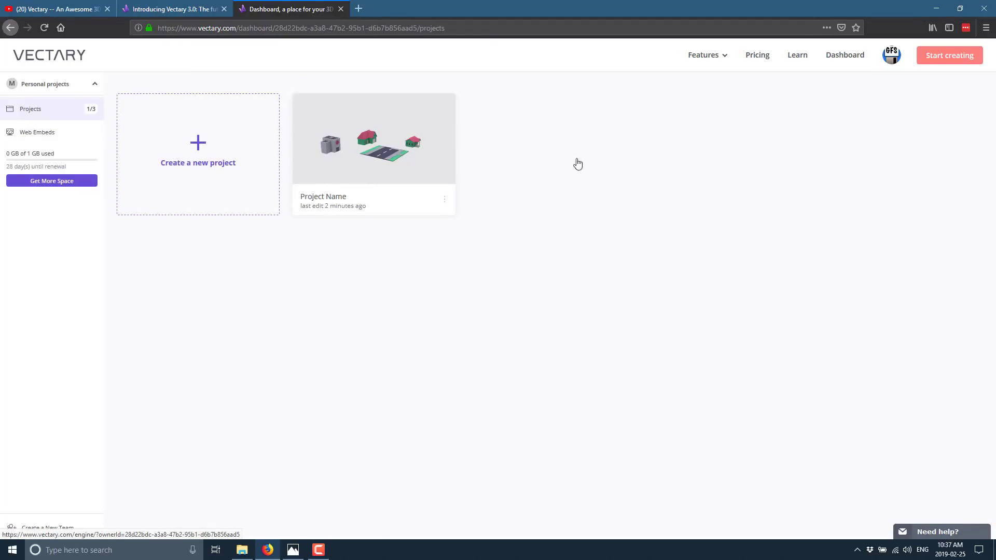
pyautogui.click(198, 143)
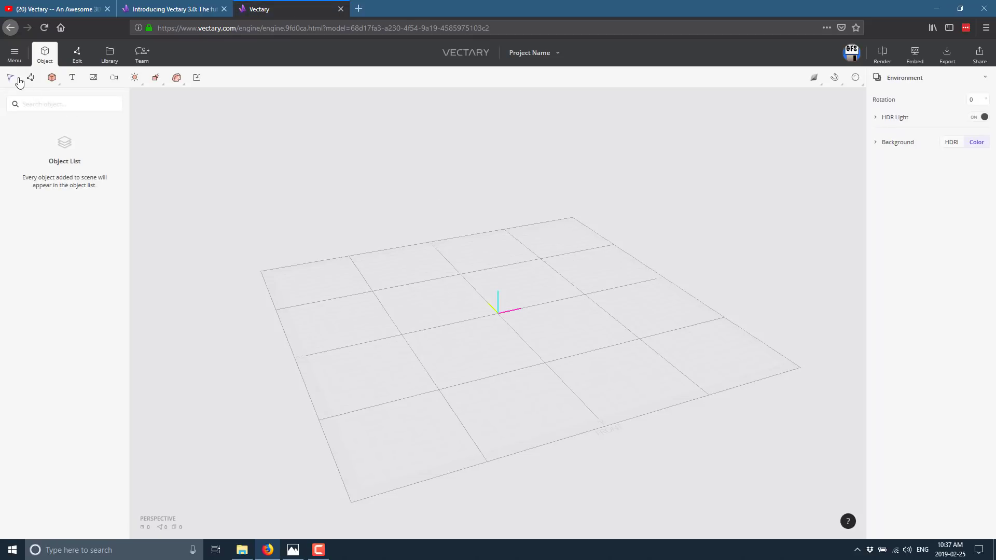
pyautogui.click(15, 54)
pyautogui.moveTo(34, 163)
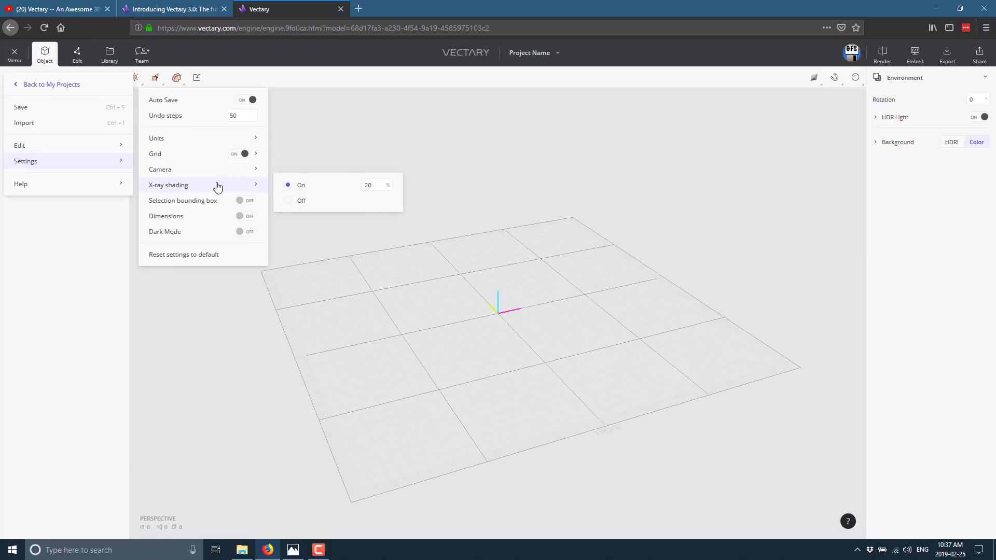
pyautogui.click(247, 231)
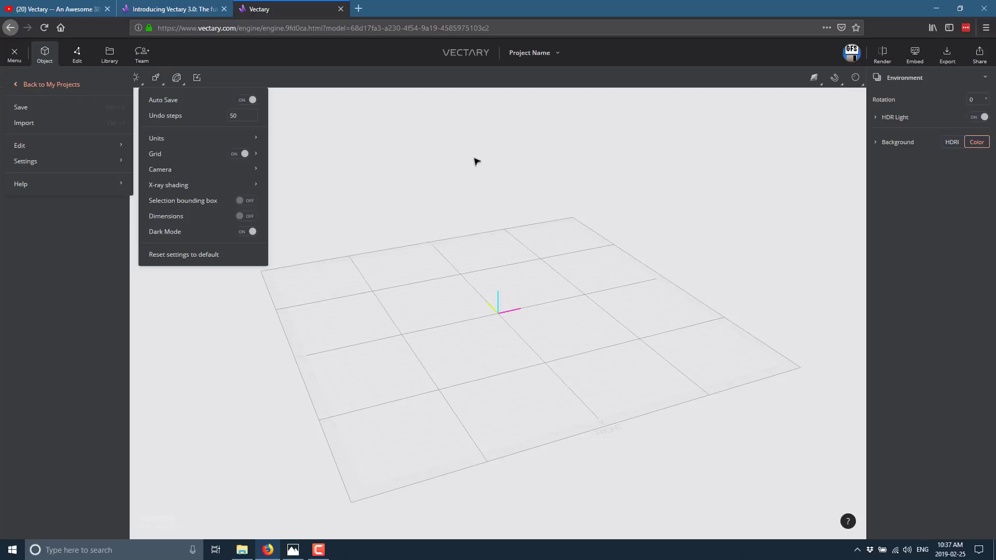
pyautogui.click(85, 312)
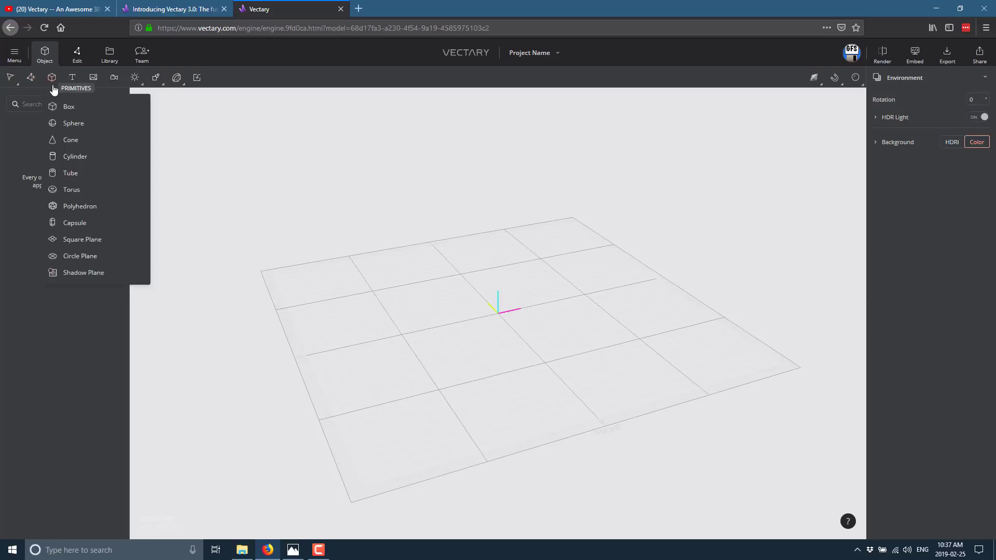
# Step: Open the Library from the Edit tools, showing the Rounded, Zig-zag, Sharp and Organic Shapes collections
pyautogui.moveTo(150, 80)
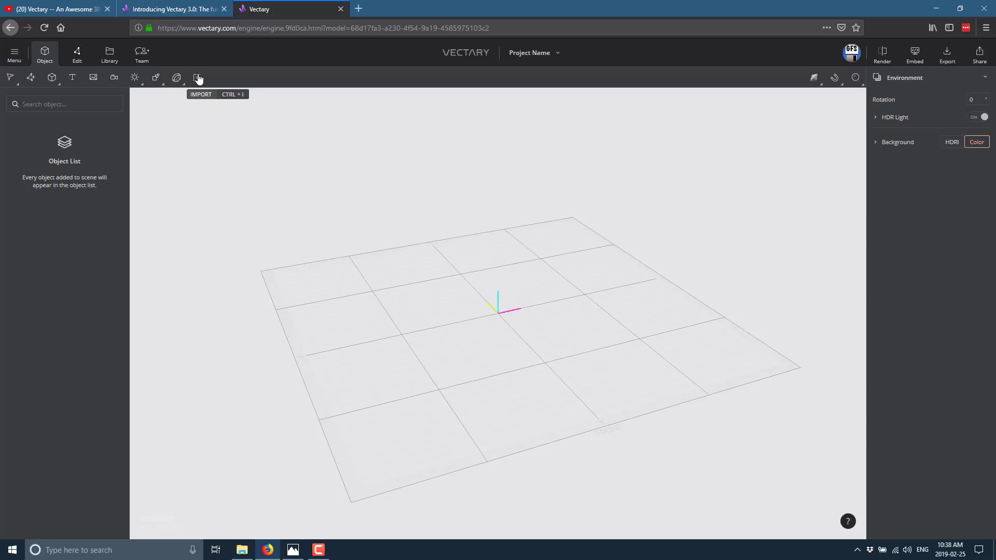
pyautogui.click(78, 54)
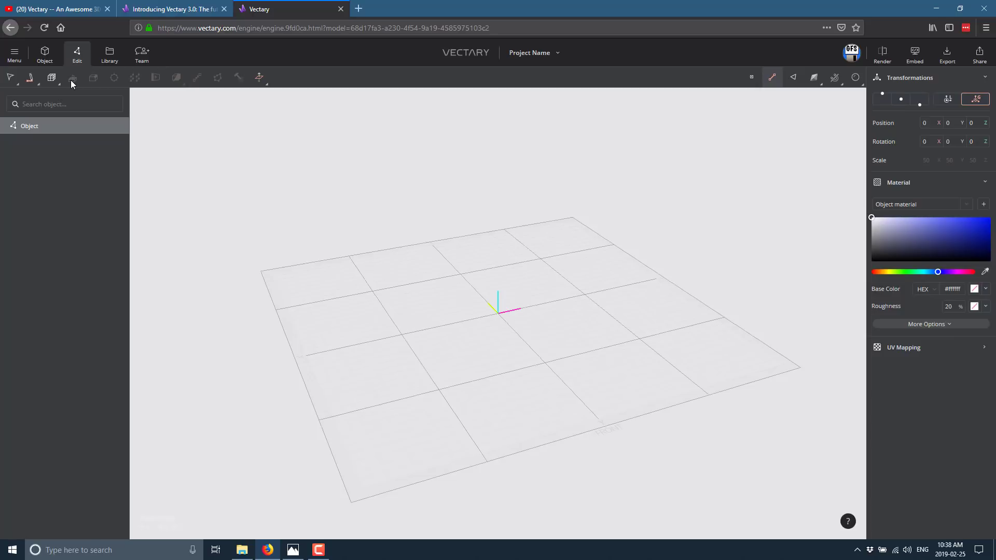
pyautogui.click(108, 56)
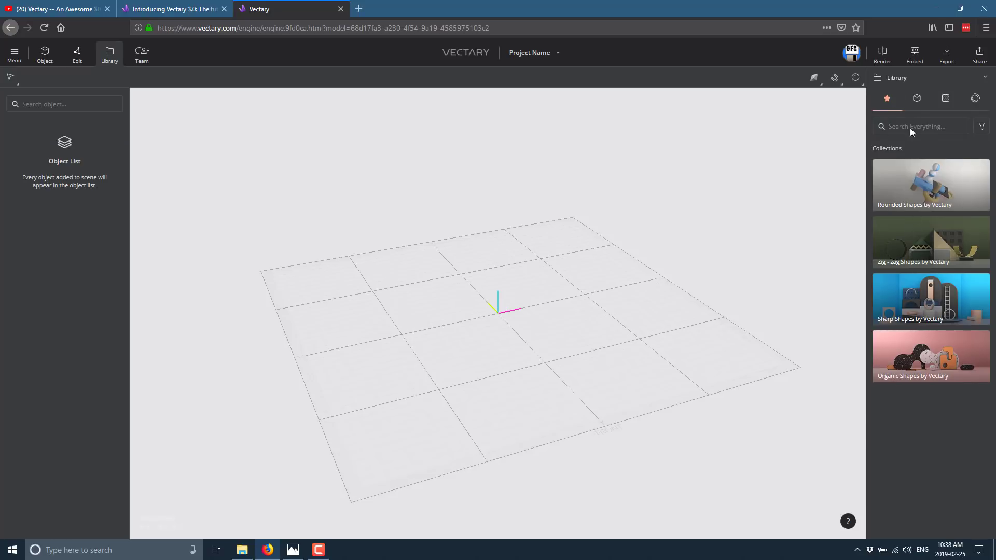
# Step: Browse the Library's Materials and Environments, then scroll 3D Assets down to road tiles and buildings
pyautogui.click(917, 101)
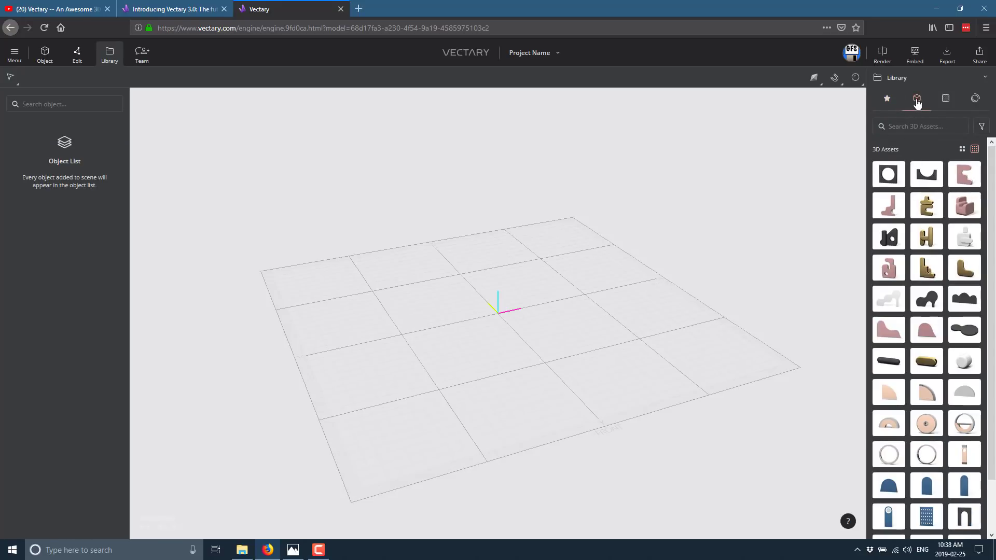
pyautogui.click(944, 99)
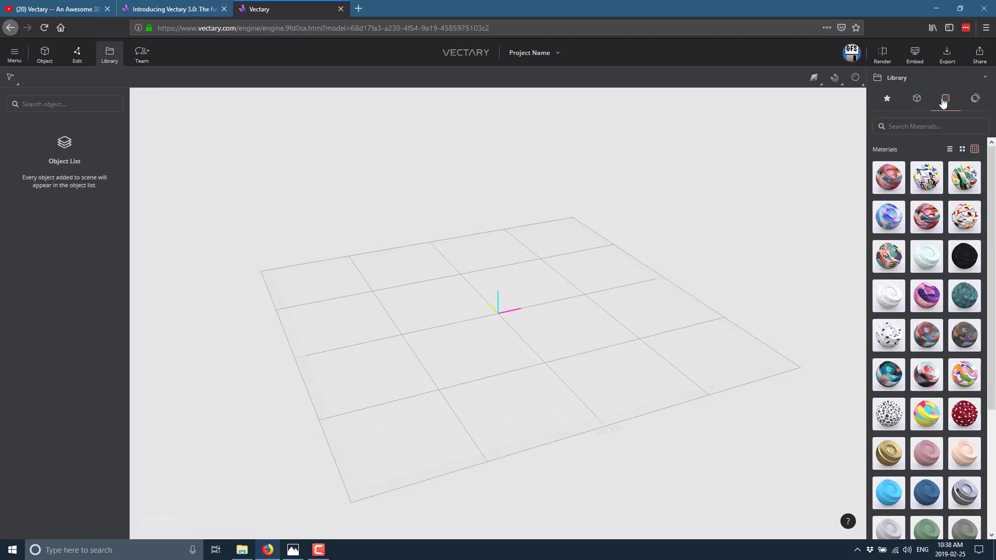
pyautogui.click(975, 99)
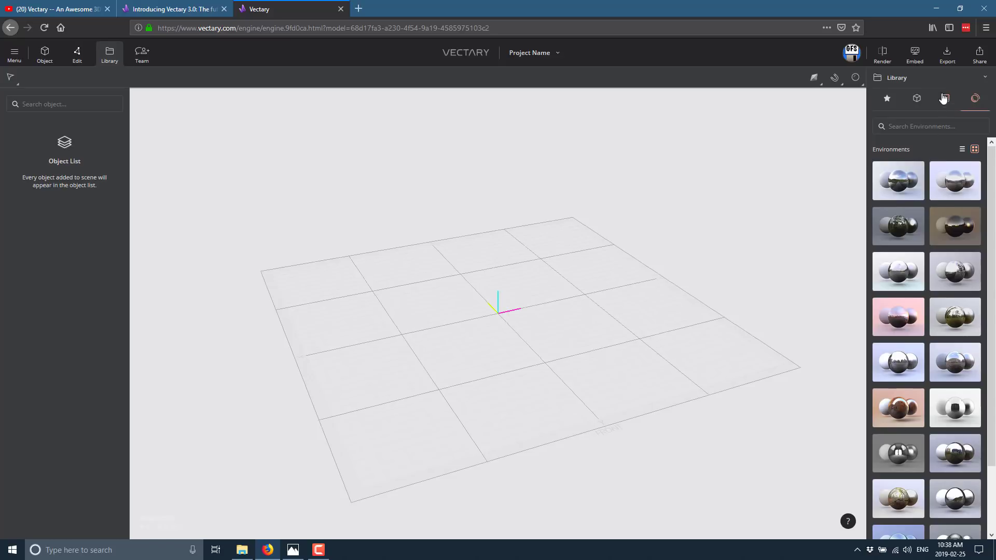
pyautogui.click(916, 100)
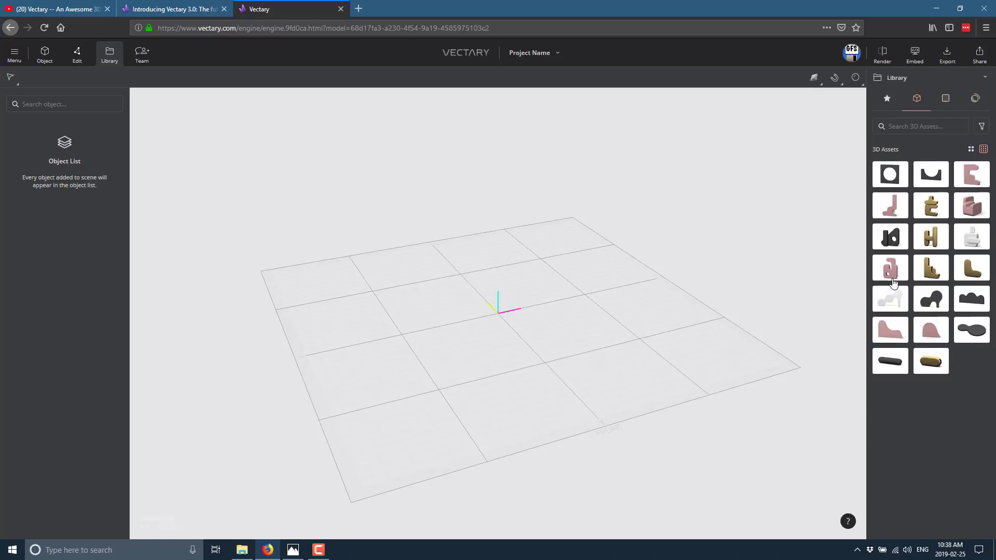
pyautogui.scroll(-15, 895, 348)
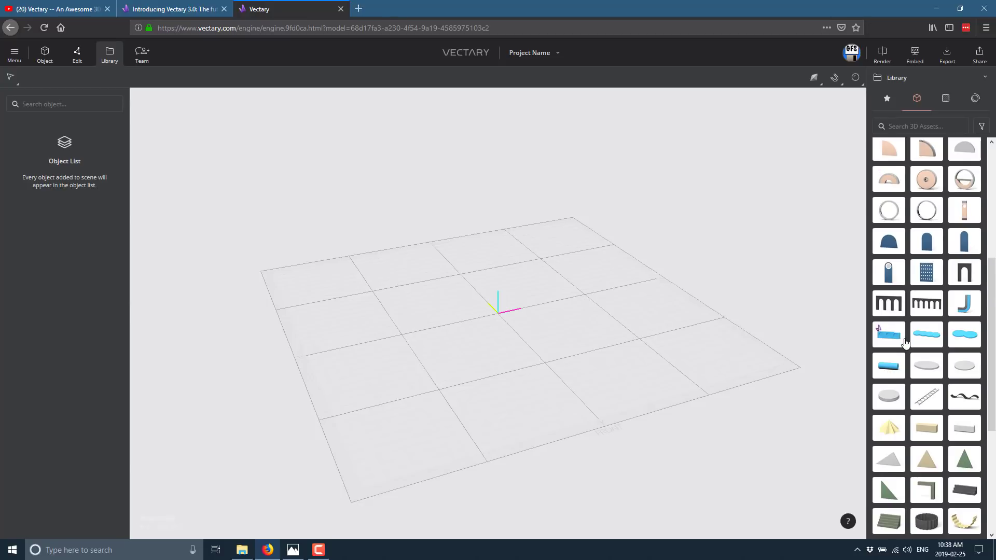
pyautogui.scroll(-10, 904, 343)
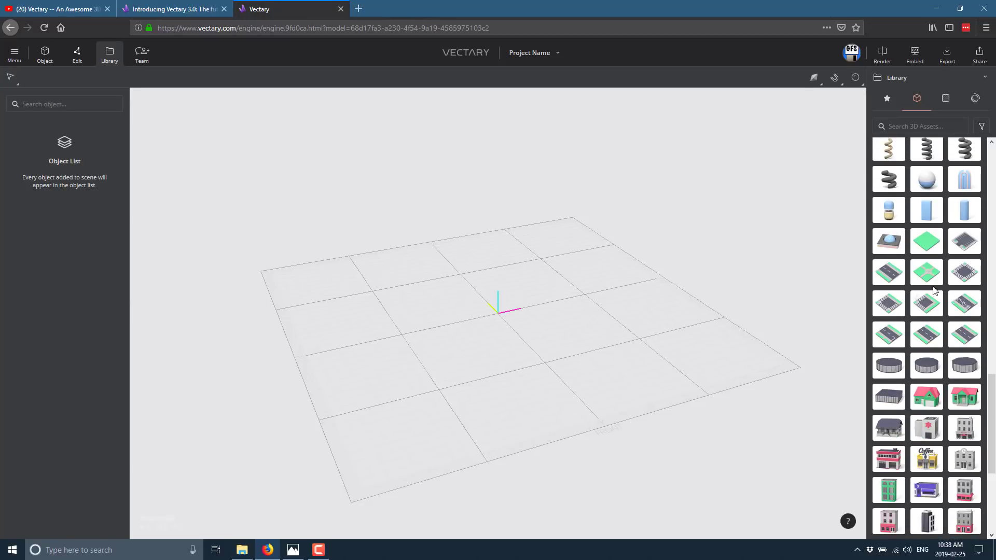
# Step: Place the Park tile, a House and a Fire station in the scene, then widen the fire station
pyautogui.moveTo(659, 297); pyautogui.dragTo(602, 310)
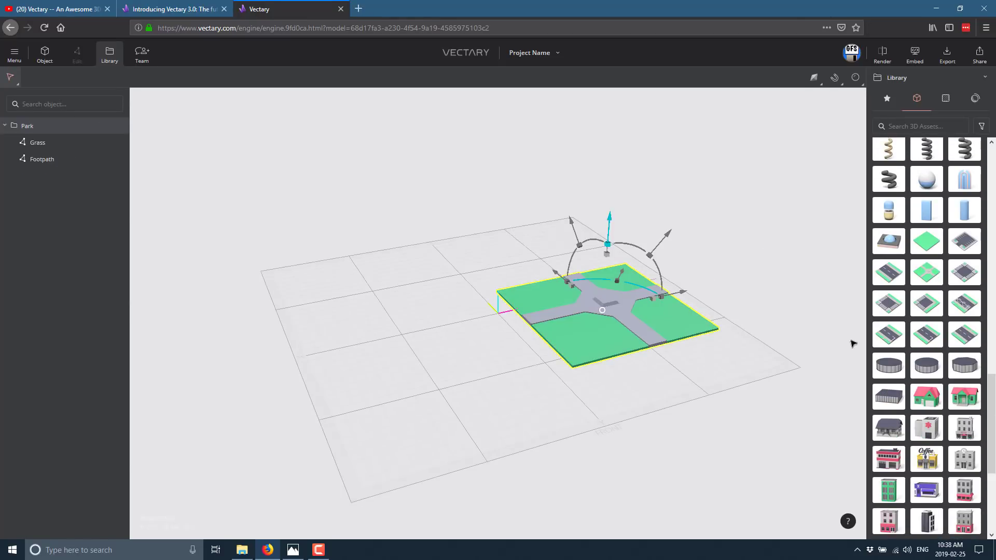
pyautogui.moveTo(977, 401); pyautogui.dragTo(532, 246)
pyautogui.scroll(-5, 915, 418)
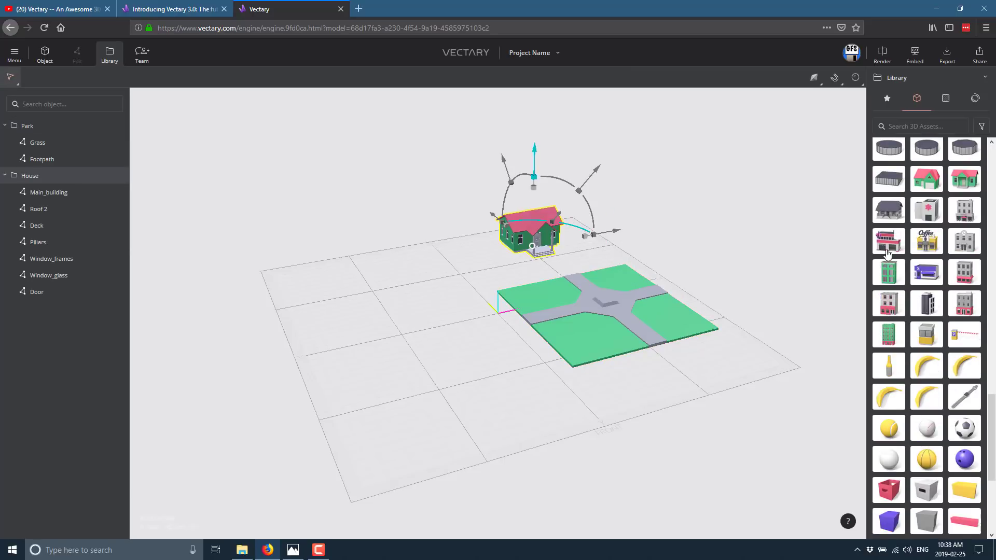
pyautogui.moveTo(894, 237); pyautogui.dragTo(415, 258)
pyautogui.moveTo(481, 245); pyautogui.dragTo(521, 243)
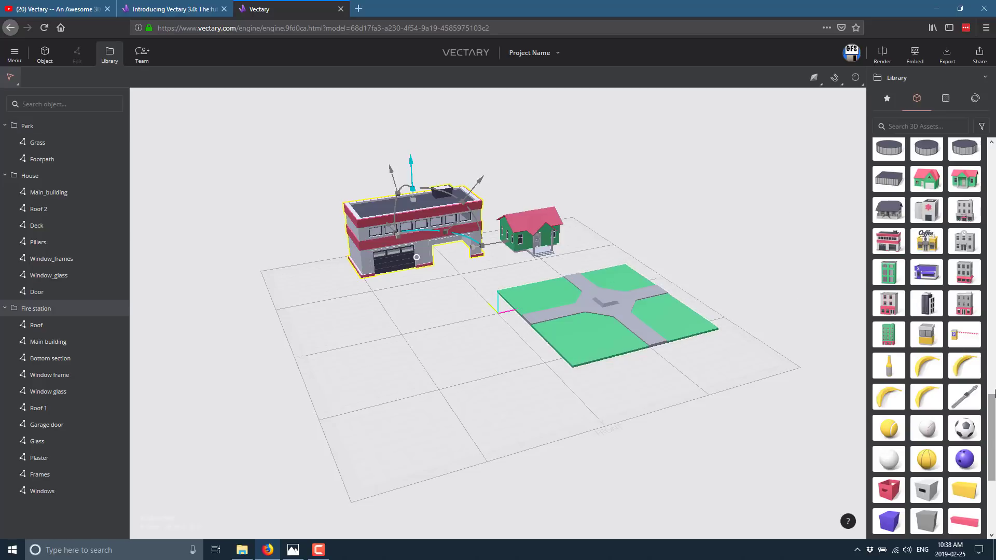
pyautogui.click(980, 128)
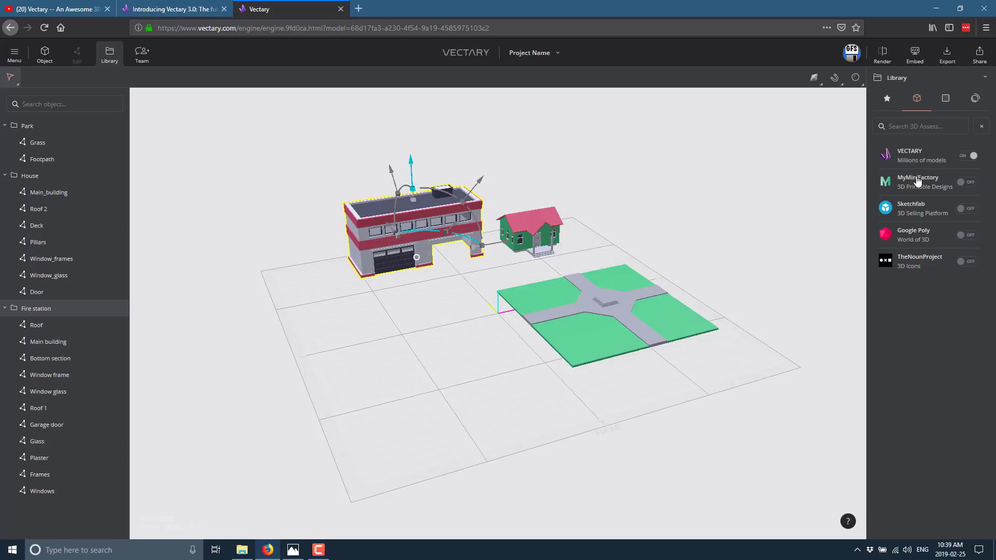
pyautogui.click(982, 127)
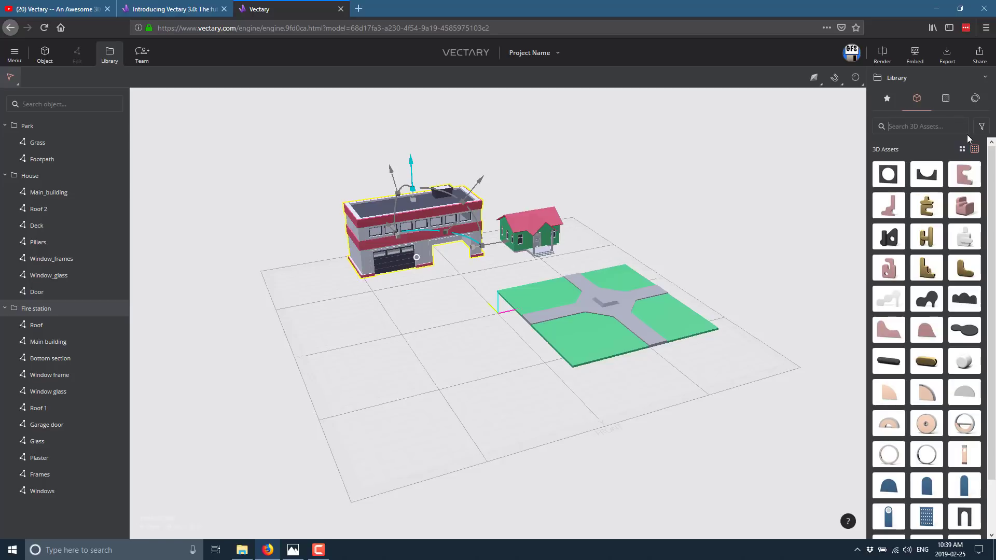
# Step: Search the 3D Assets for 'goat' and scroll through the results
pyautogui.write('goat')
pyautogui.scroll(-2, 961, 372)
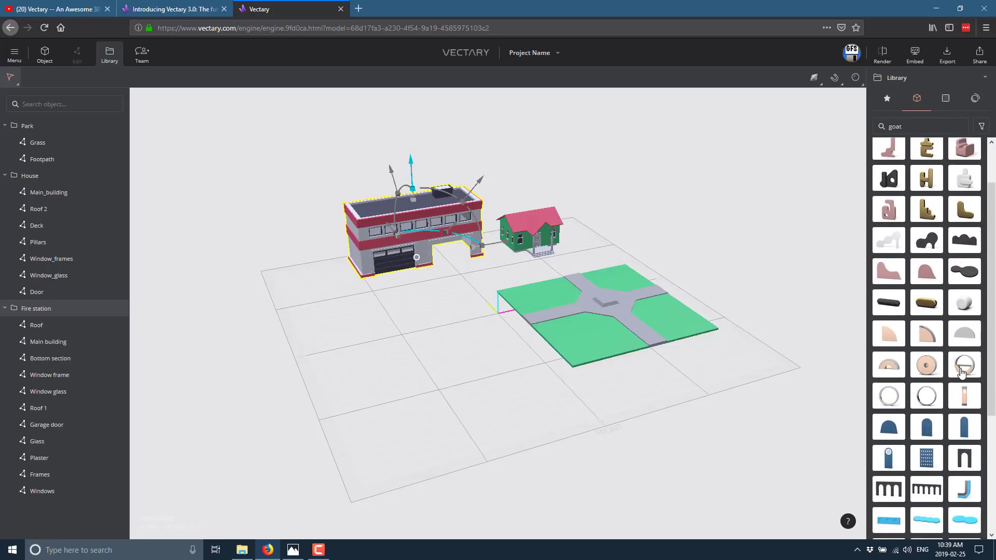
pyautogui.scroll(-10, 960, 373)
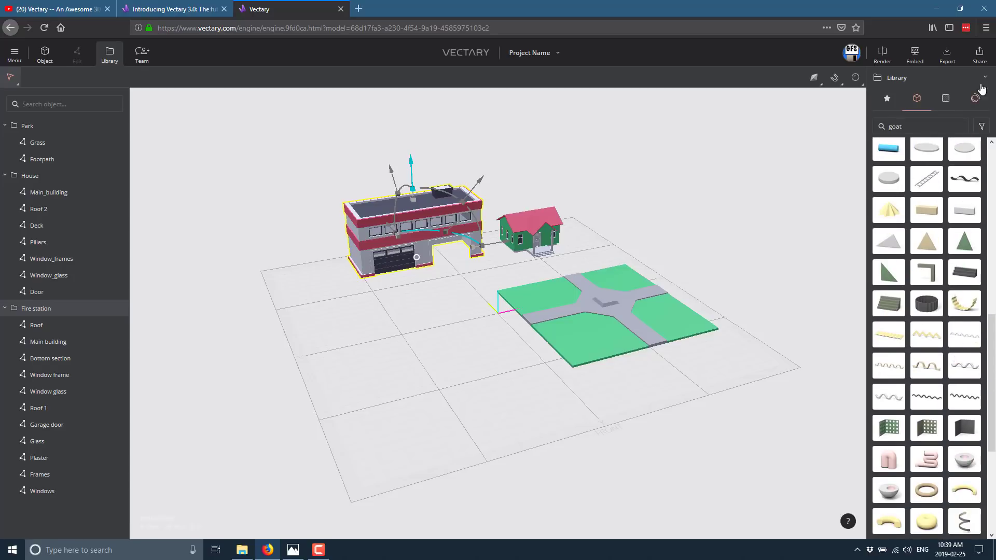
pyautogui.scroll(-10, 934, 280)
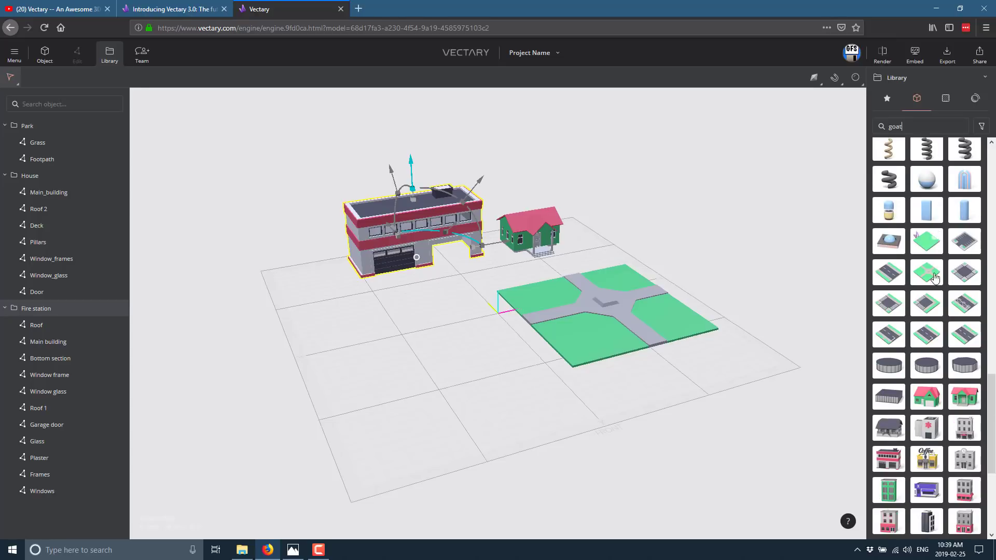
pyautogui.scroll(-6, 933, 280)
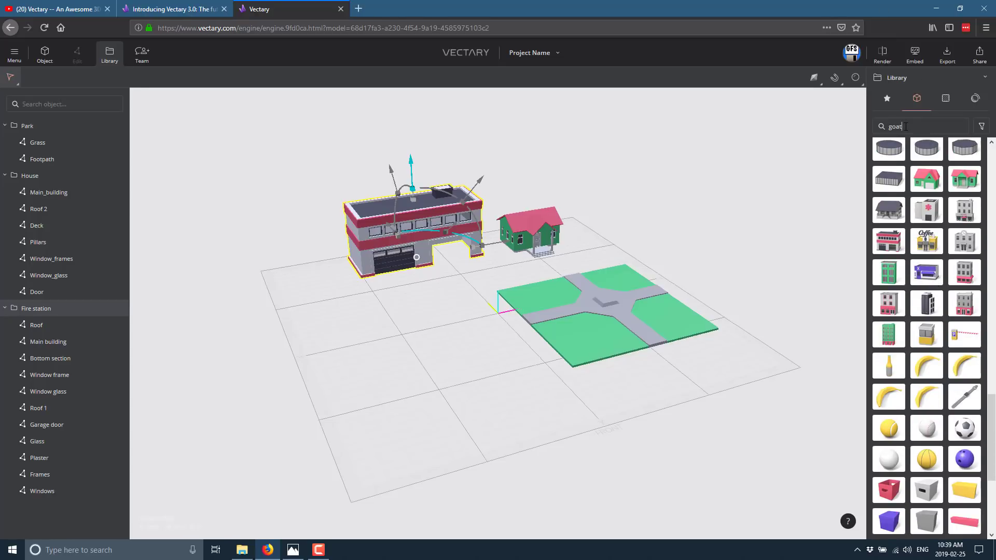
# Step: Add a Box primitive, scale it to 139 per side, and convert it to 'Box - baked' geometry
pyautogui.click(943, 98)
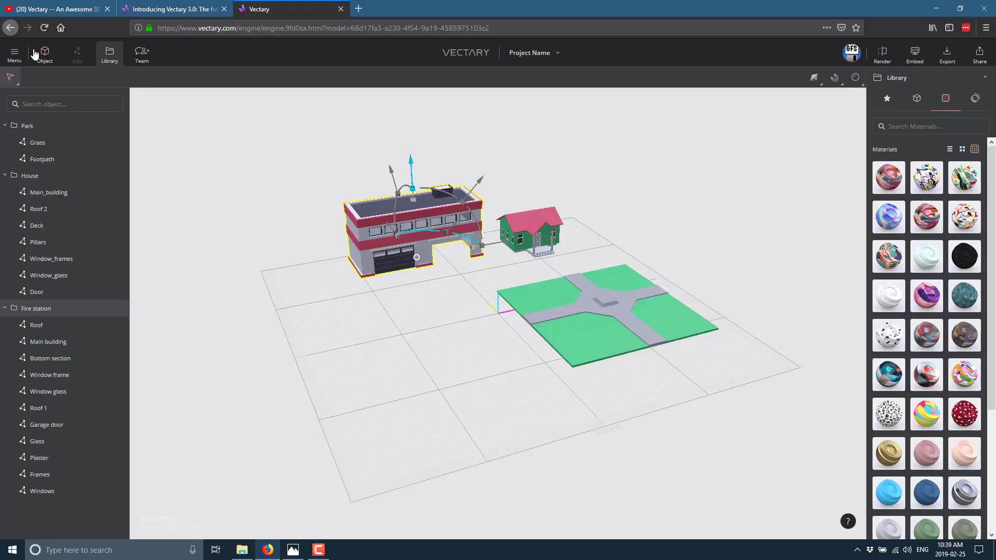
pyautogui.click(14, 54)
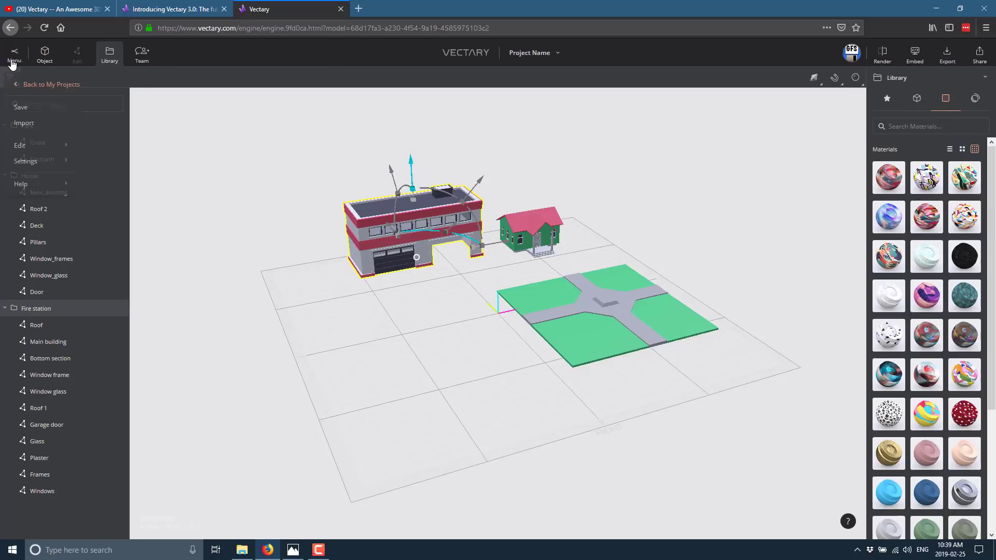
pyautogui.click(42, 57)
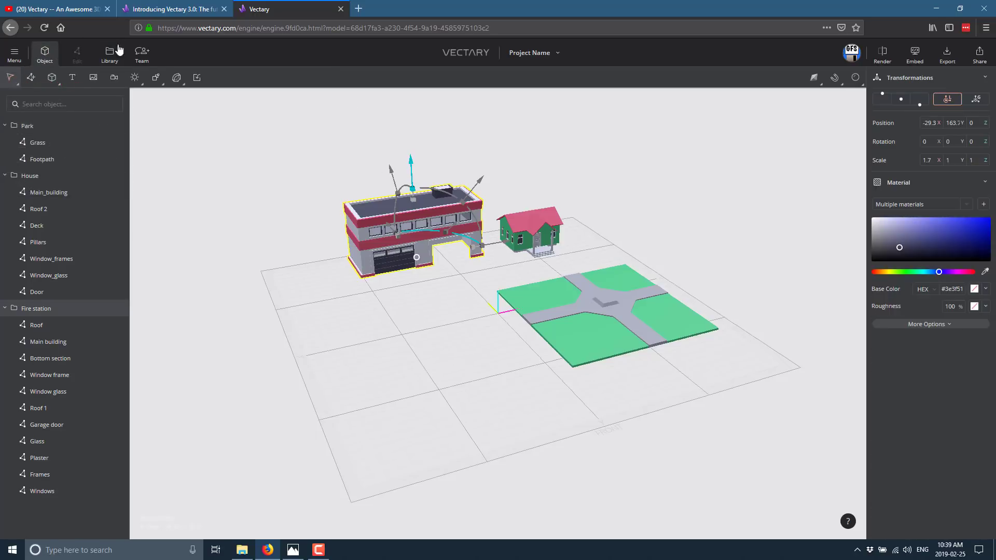
pyautogui.click(52, 78)
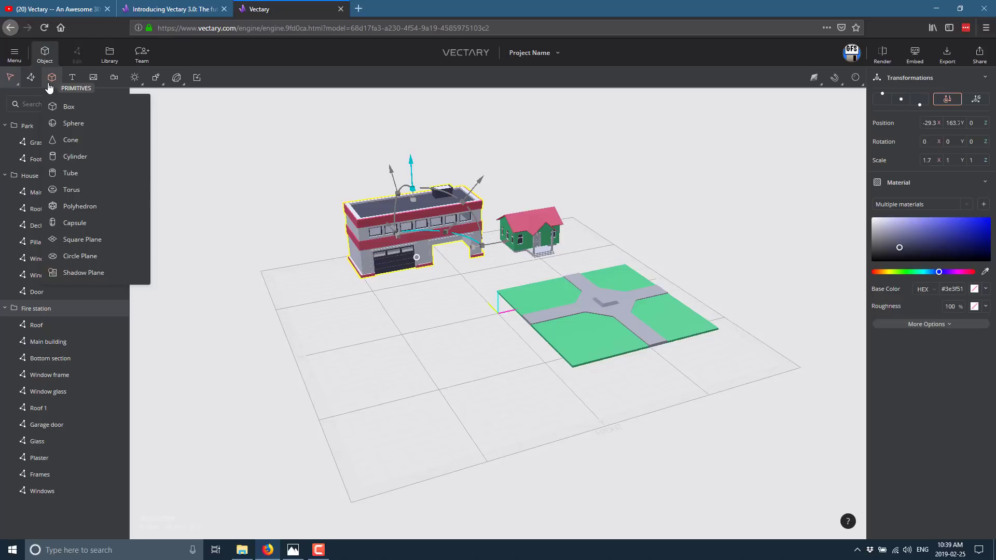
pyautogui.click(65, 107)
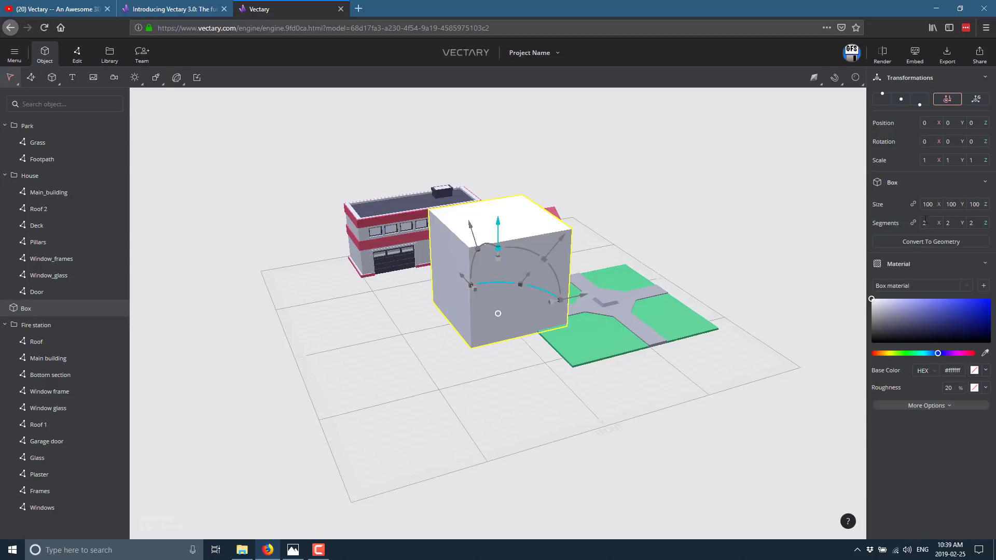
pyautogui.moveTo(930, 204)
pyautogui.mouseDown()
pyautogui.moveTo(931, 183)
pyautogui.moveTo(931, 222)
pyautogui.mouseUp()
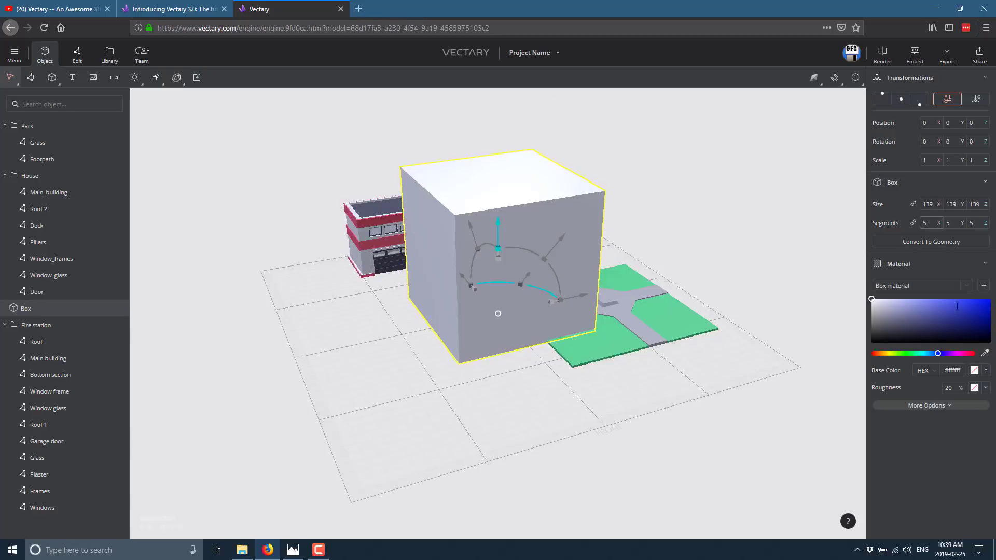
pyautogui.click(916, 243)
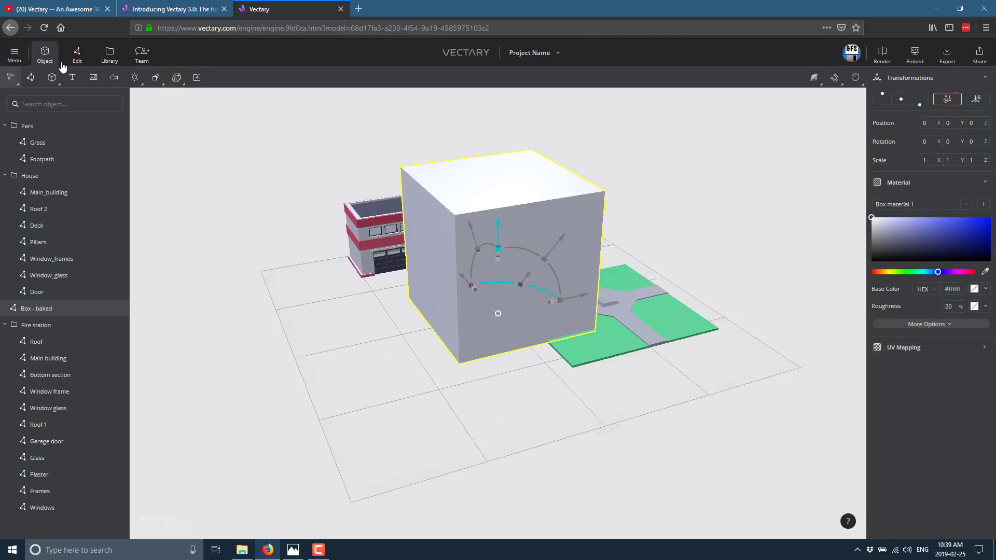
# Step: In Edit mode, extrude the centre square of the box's front face outward into a long beam
pyautogui.click(79, 54)
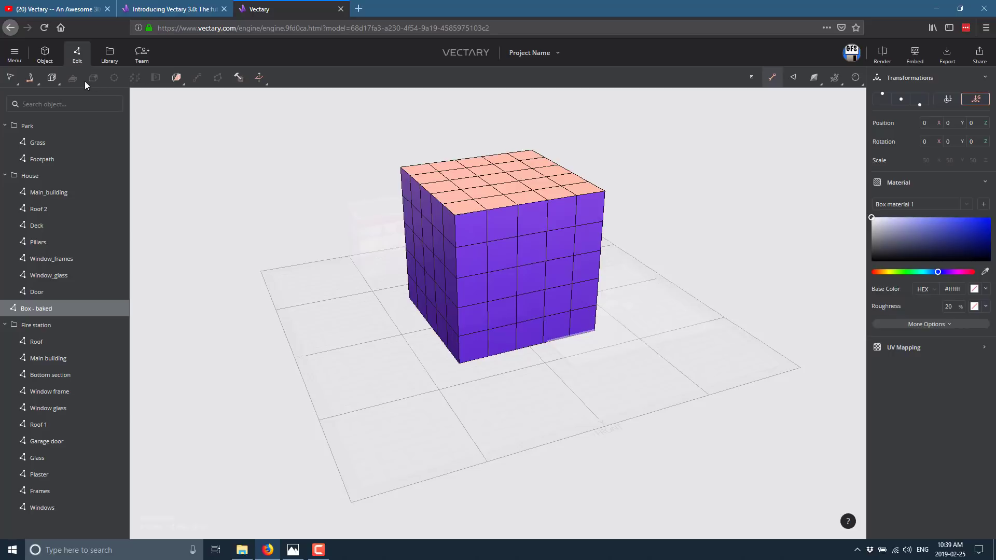
pyautogui.moveTo(61, 83)
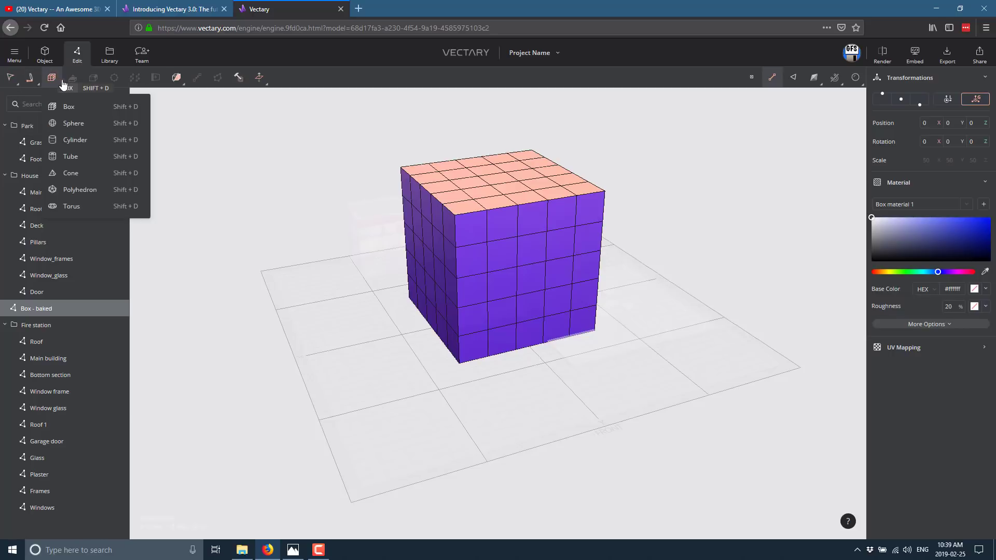
pyautogui.click(791, 82)
pyautogui.click(531, 249)
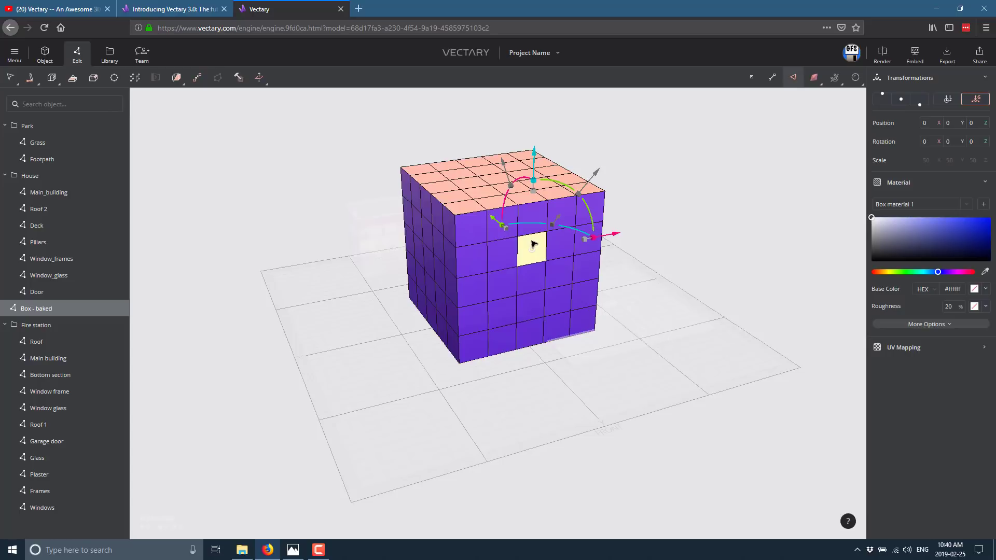
pyautogui.click(73, 78)
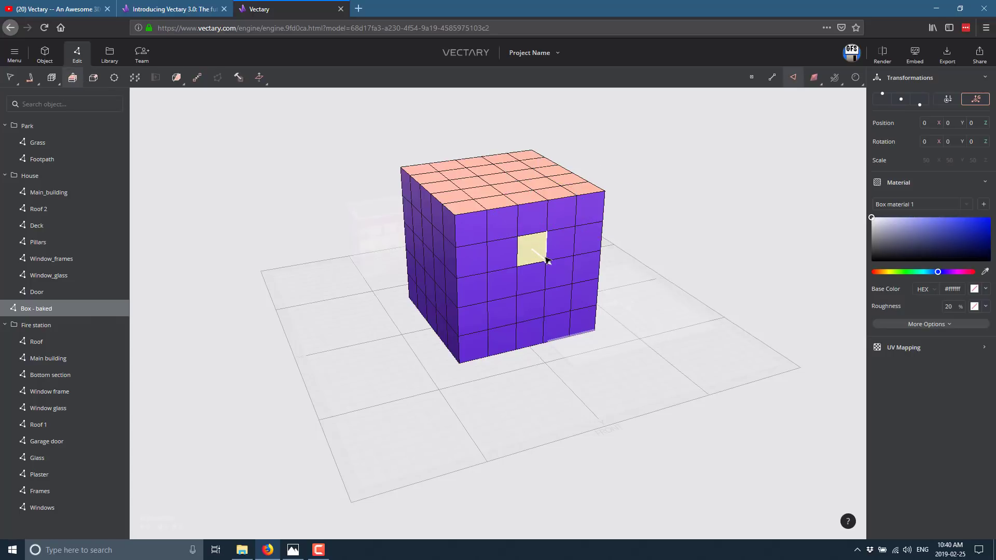
pyautogui.moveTo(549, 262); pyautogui.dragTo(630, 330)
# Step: Select the beam's top face and bevel its top edge
pyautogui.click(772, 77)
pyautogui.press('Escape')
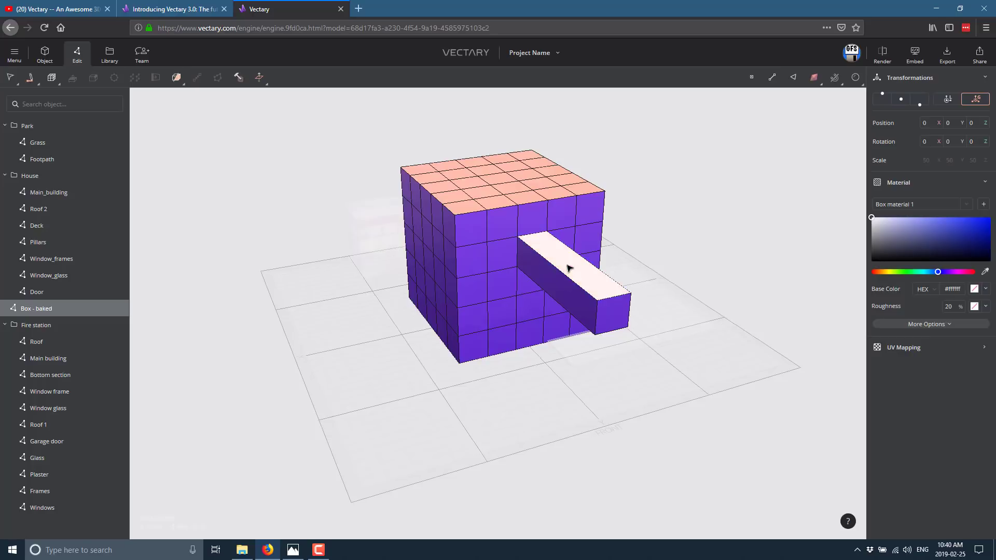
pyautogui.click(565, 271)
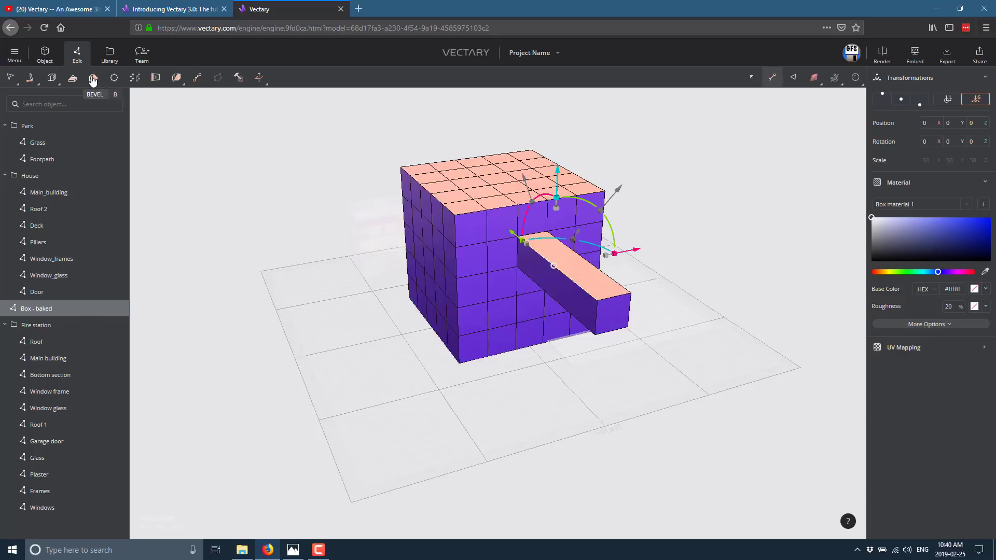
pyautogui.click(93, 79)
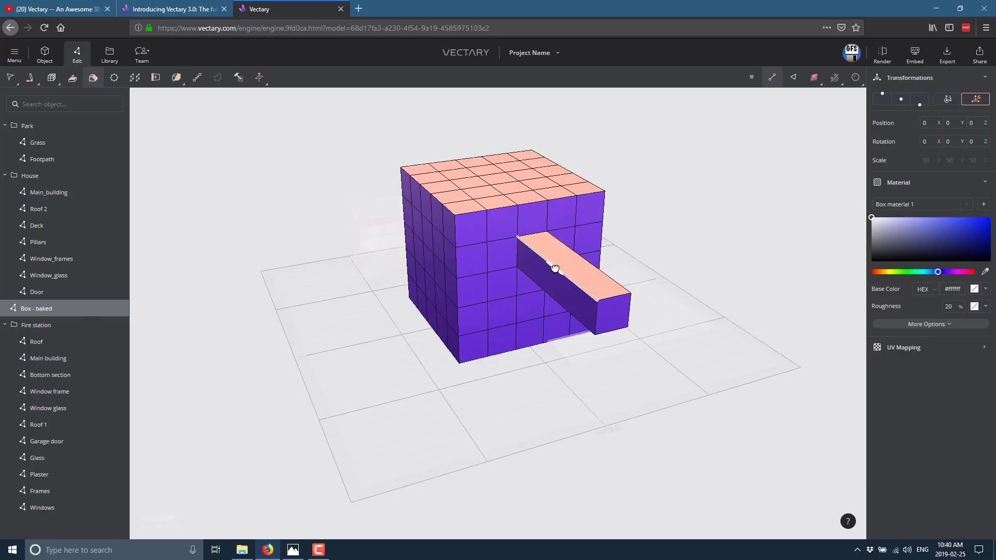
pyautogui.moveTo(554, 268); pyautogui.dragTo(540, 275)
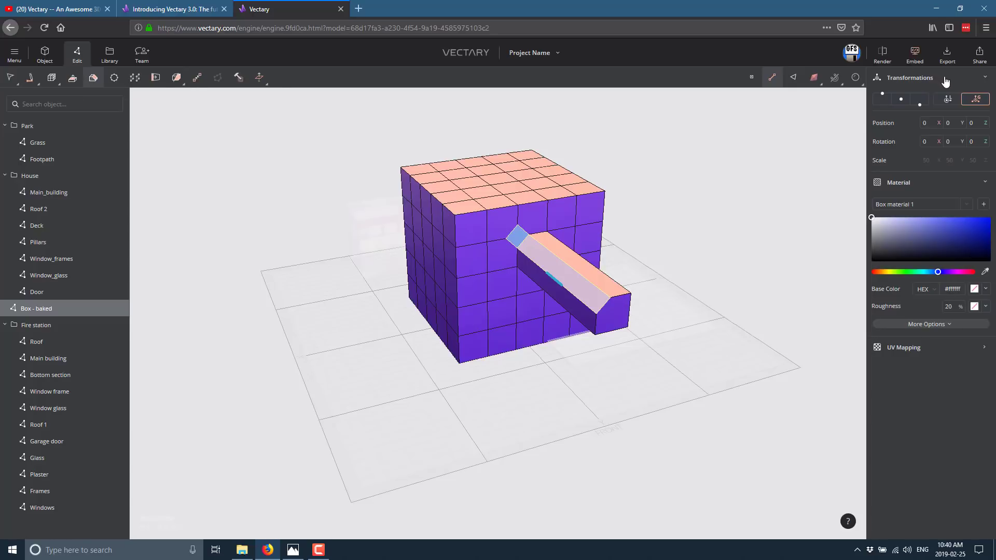
# Step: Drag the black-and-white leopard-pattern material from the Library's Materials list onto the box
pyautogui.click(110, 57)
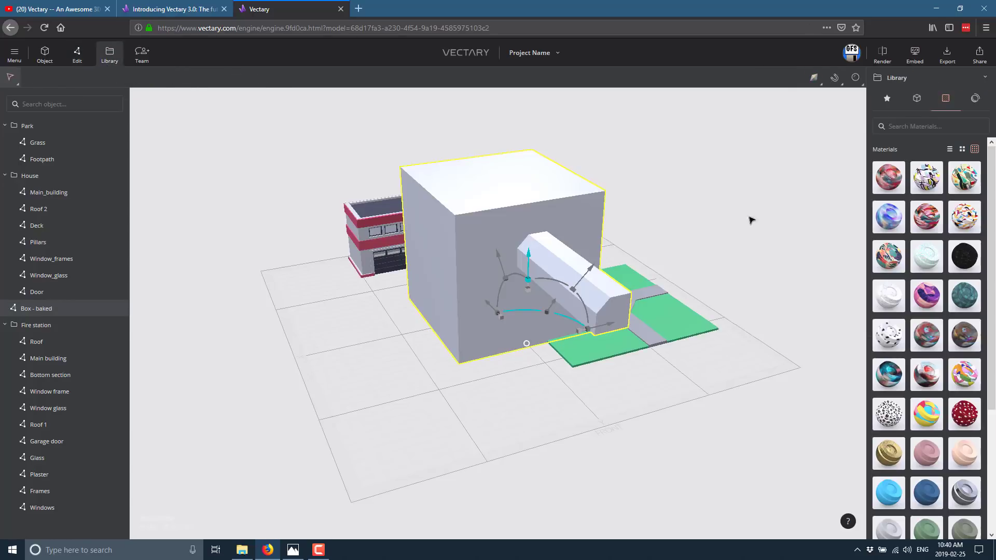
pyautogui.scroll(-3, 979, 434)
pyautogui.scroll(-4, 979, 434)
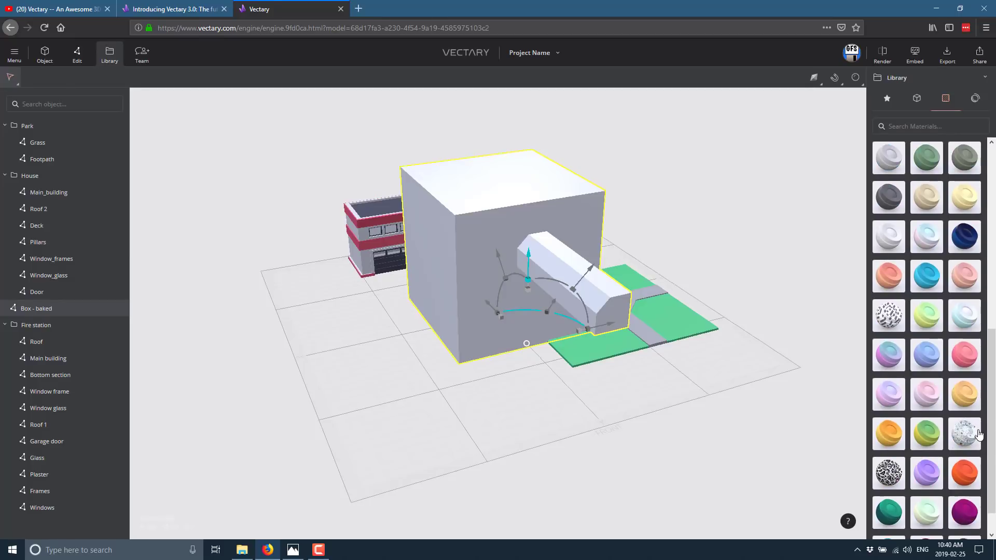
pyautogui.moveTo(897, 472); pyautogui.dragTo(520, 226)
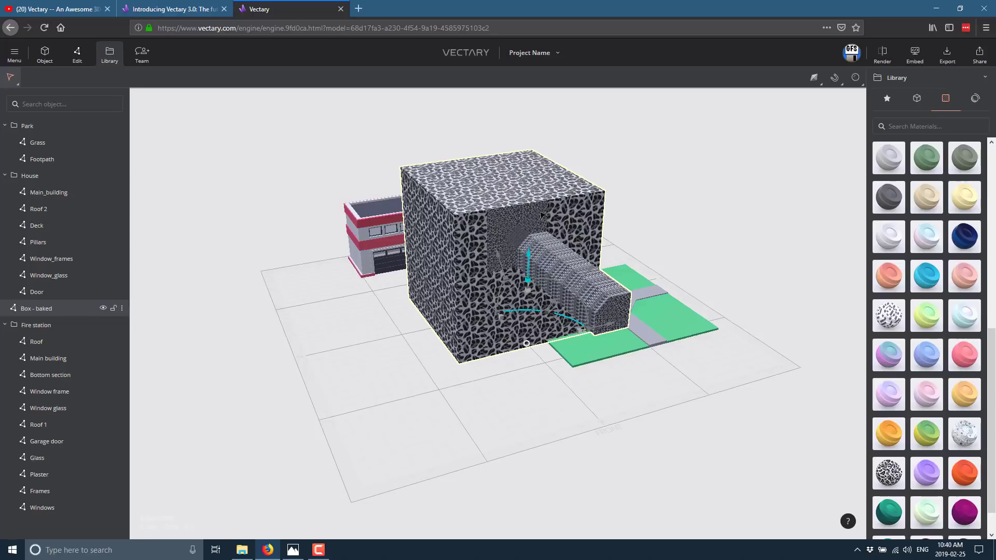
# Step: Switch the viewport Render Toggle to High quality, then bring up the display-mode menu
pyautogui.click(853, 78)
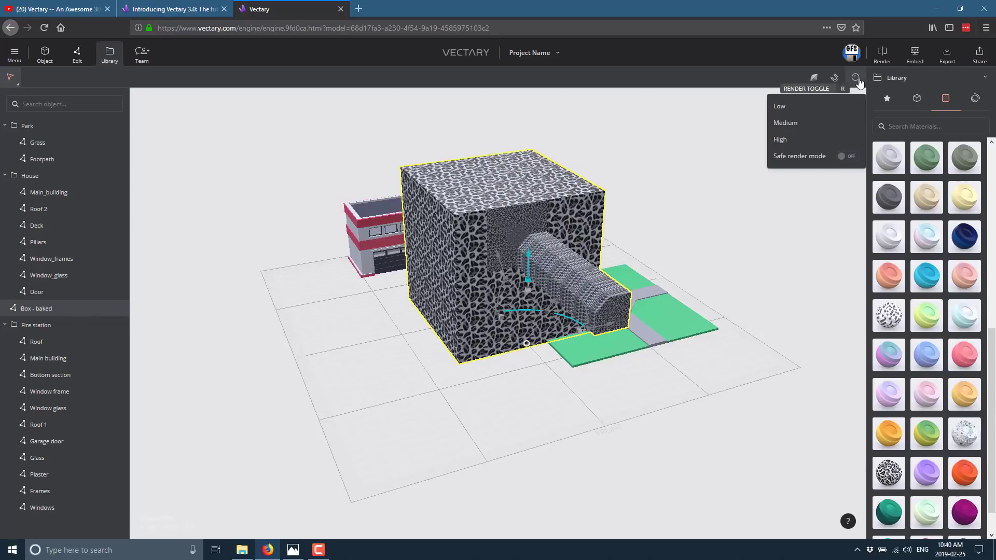
pyautogui.click(790, 145)
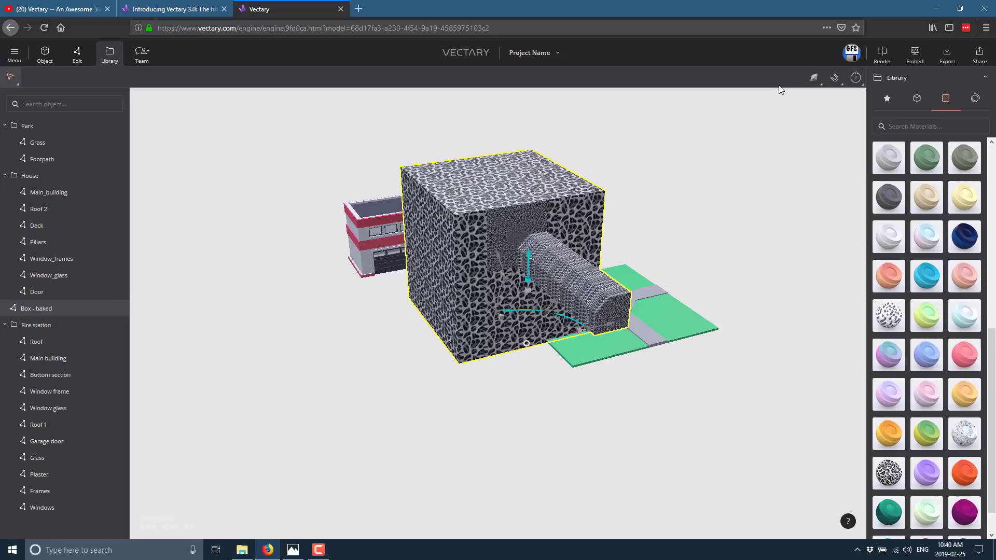
pyautogui.click(808, 80)
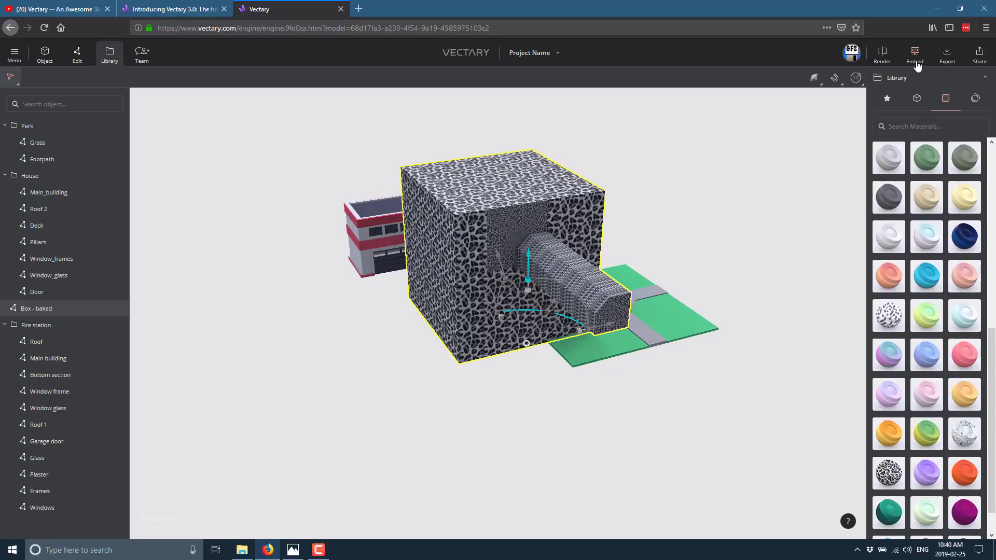
# Step: Open the 3D Export panel listing OBJ, DAE, USDZ, GLB, glTF and STL
pyautogui.click(946, 54)
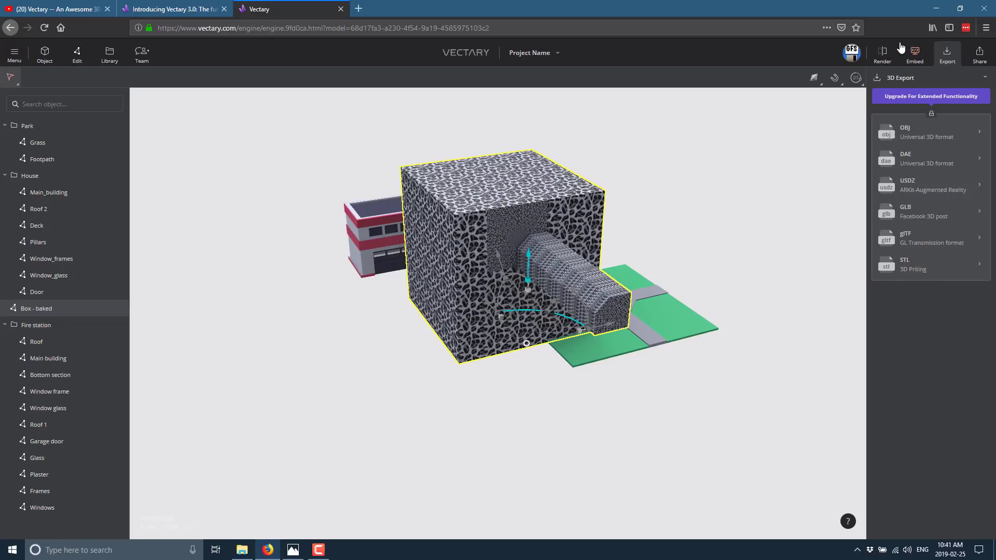
# Step: Open the Embed 3D panel from the top-right toolbar
pyautogui.click(922, 57)
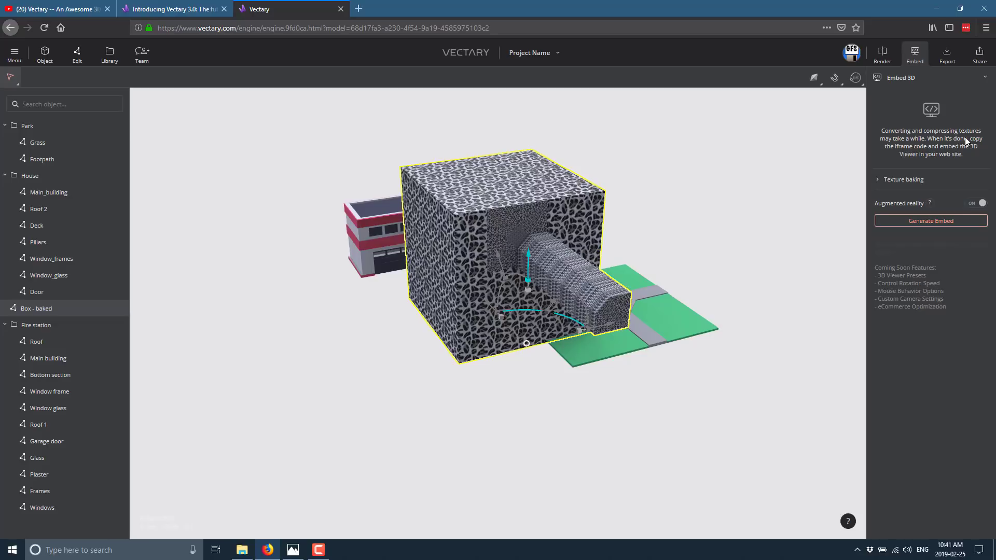
pyautogui.click(77, 8)
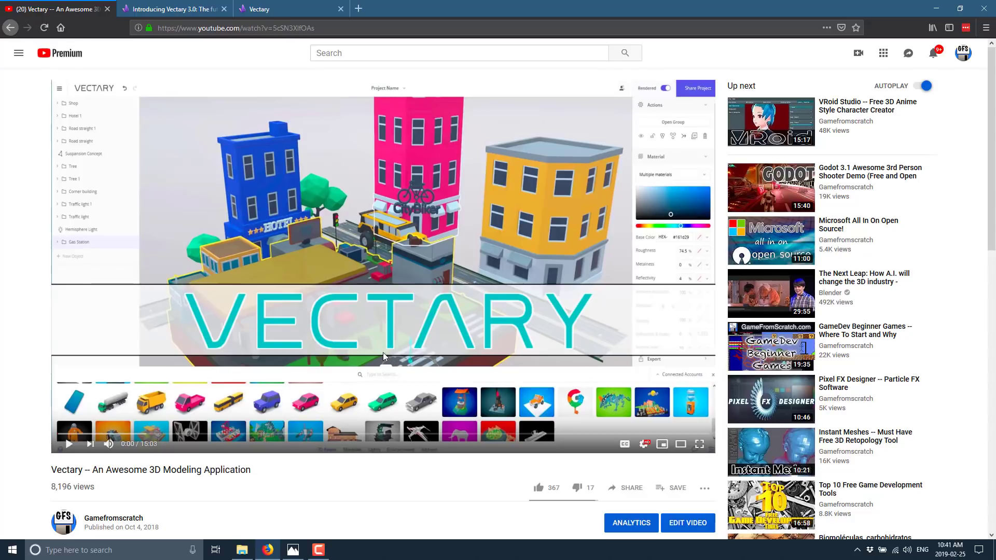
pyautogui.click(274, 7)
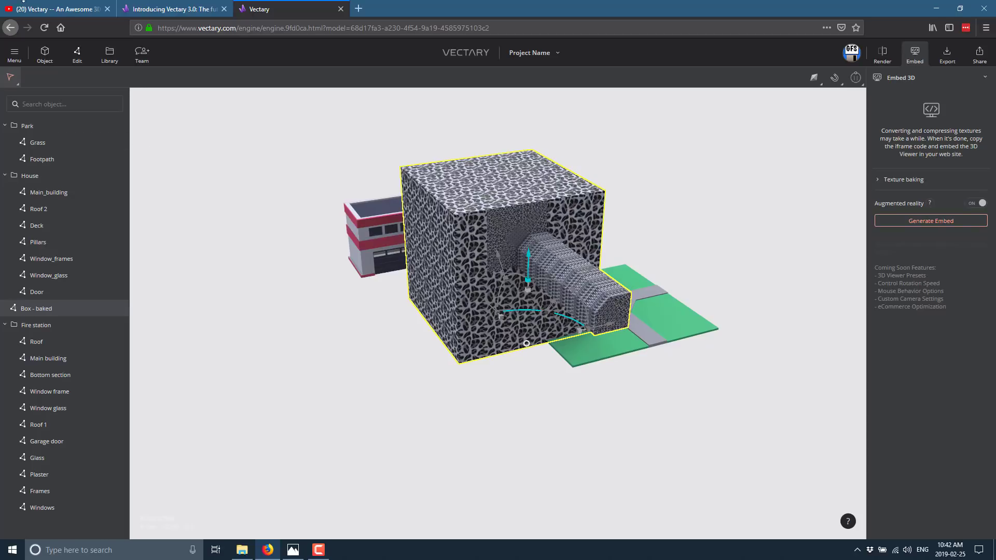
# Step: Add a Bend deformer from the Object tab's Deform menu and set its Angle to 65
pyautogui.click(46, 53)
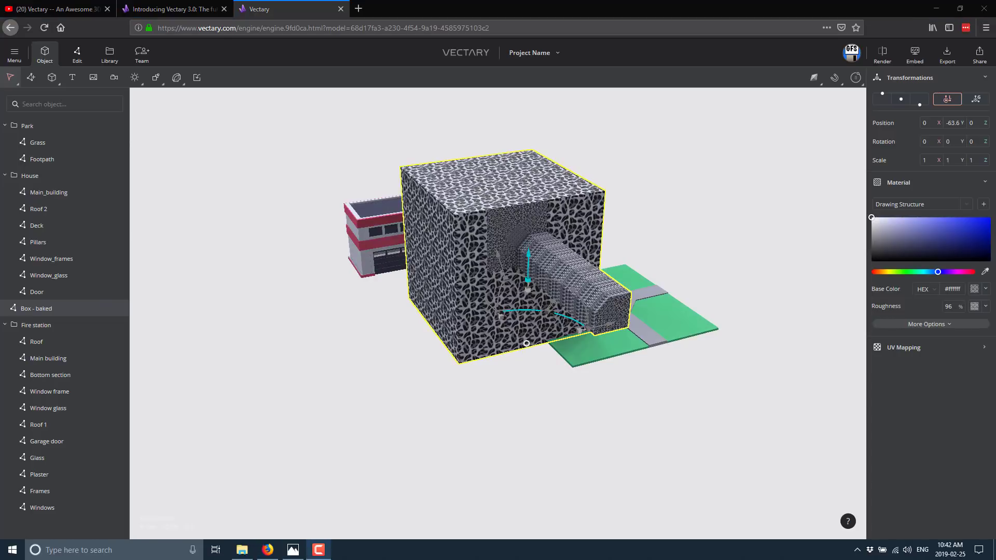
pyautogui.click(176, 78)
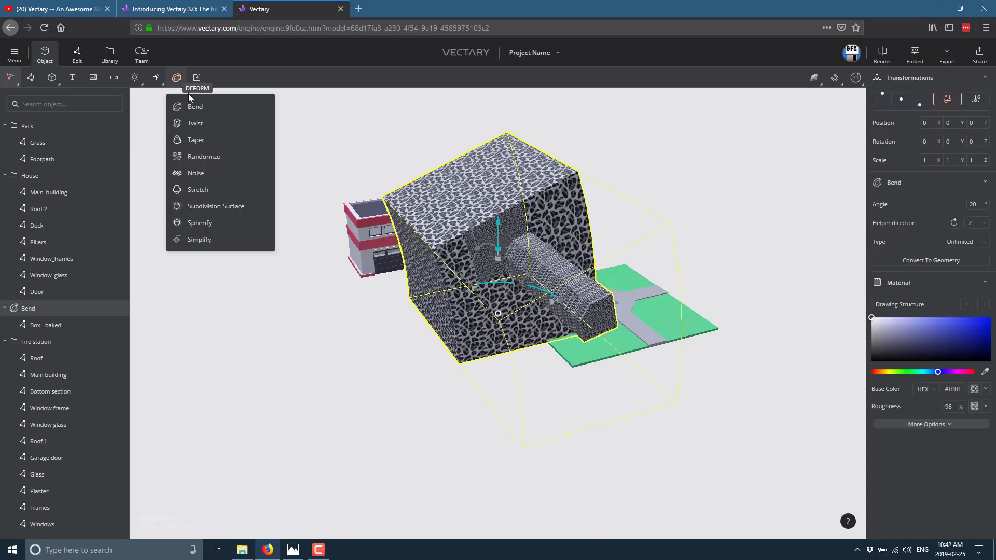
pyautogui.click(203, 105)
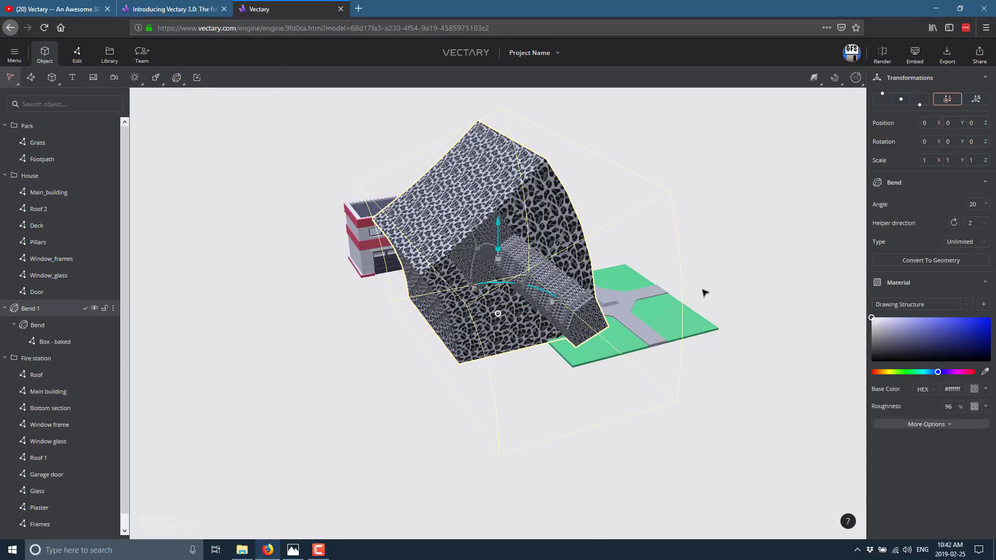
pyautogui.click(977, 202)
pyautogui.moveTo(977, 201); pyautogui.dragTo(975, 178)
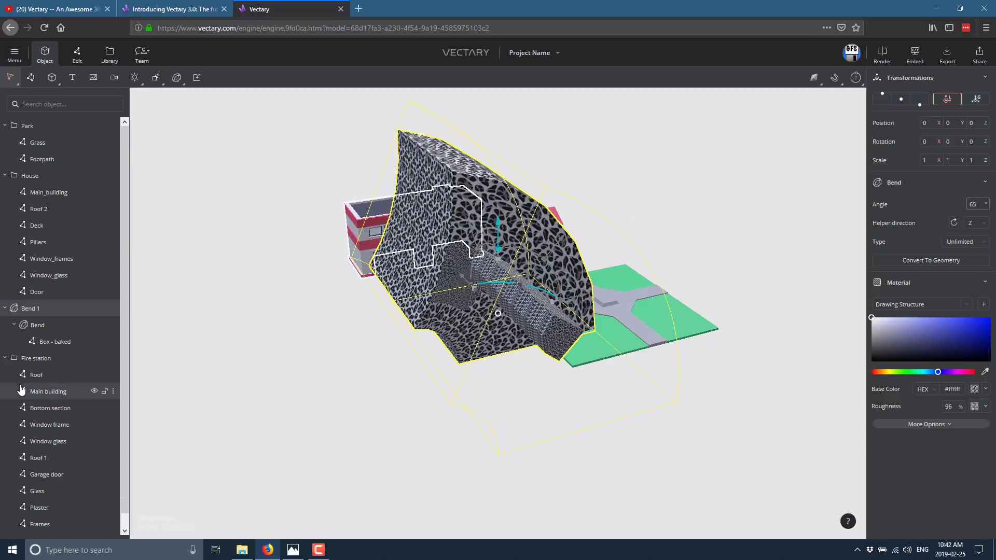